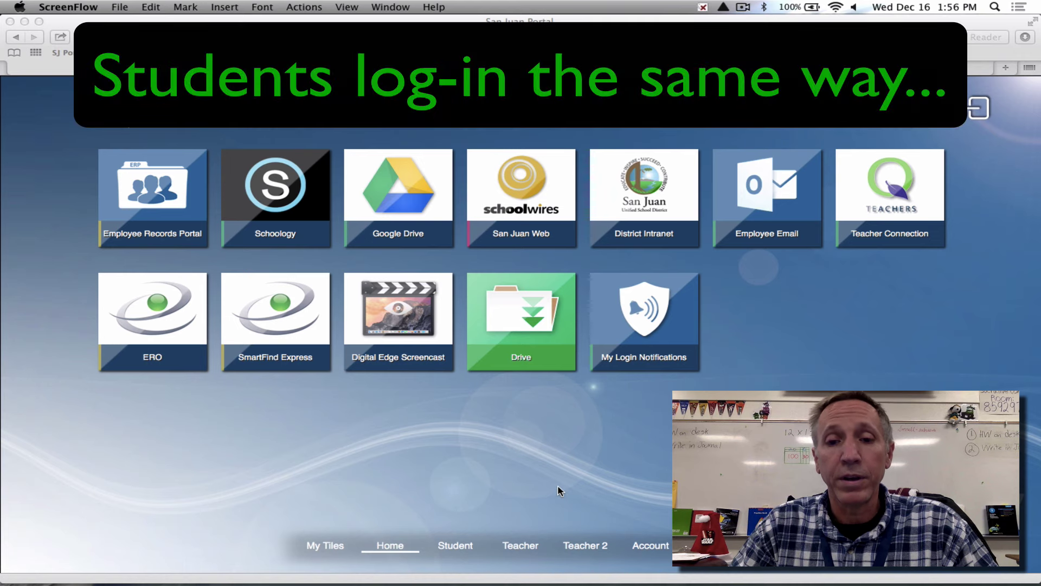
- Bring the San Juan Portal forward and switch to its Teacher 2 tile page
click(522, 550)
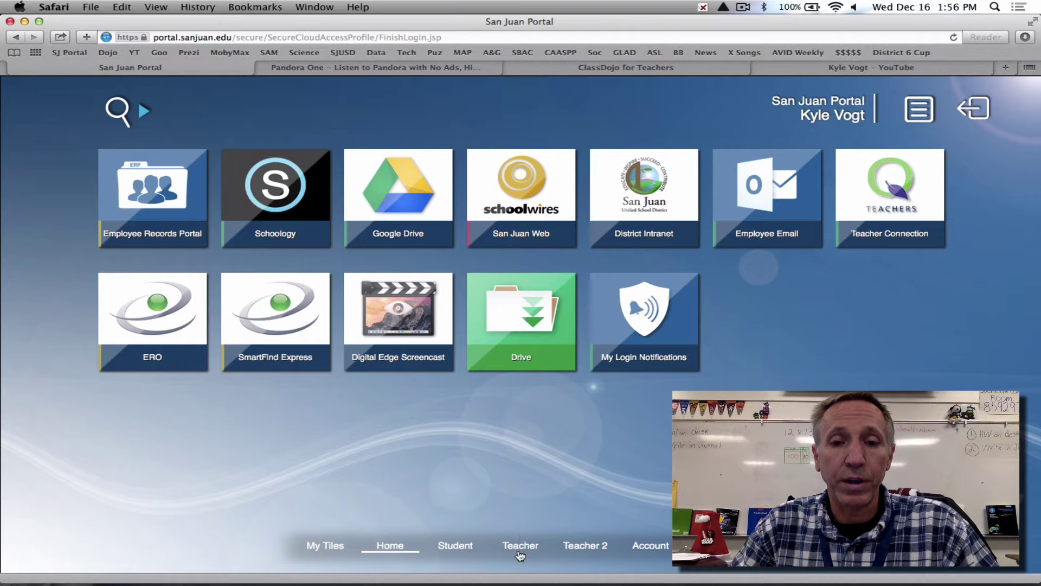
click(520, 547)
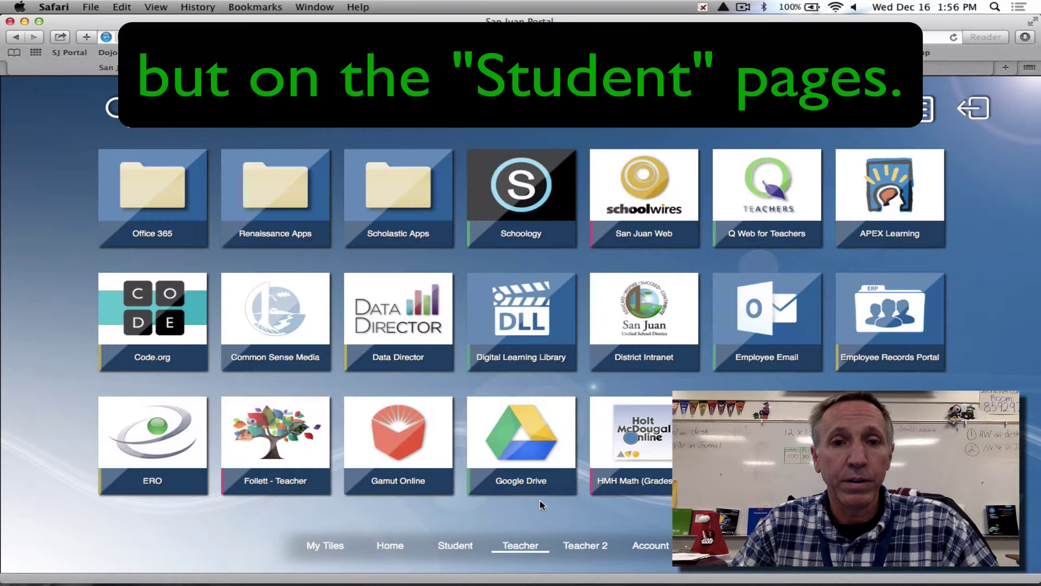
click(582, 548)
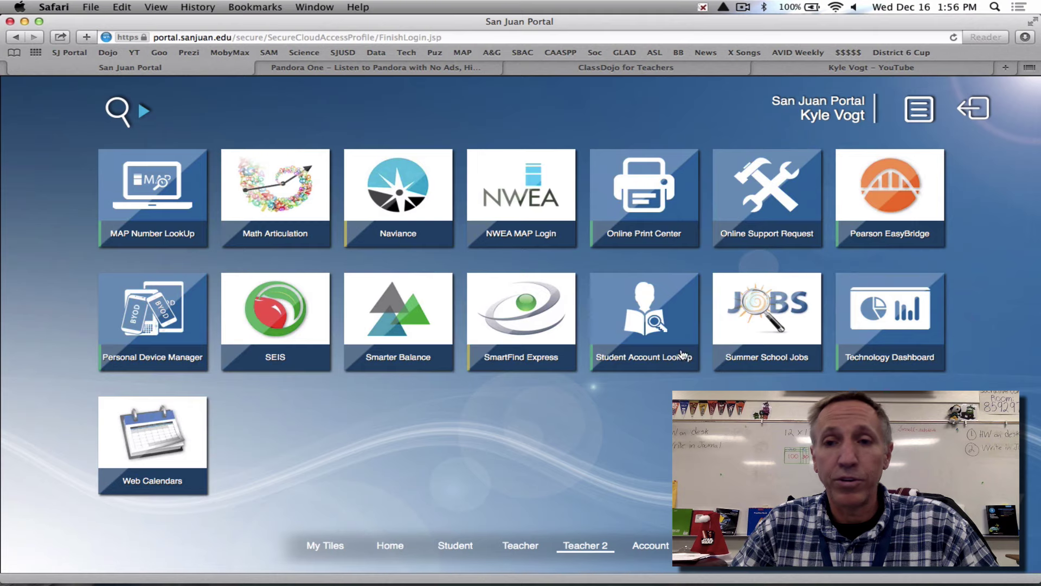
- Launch the Pearson EasyBridge tile to sign in to Pearson Realize
click(879, 204)
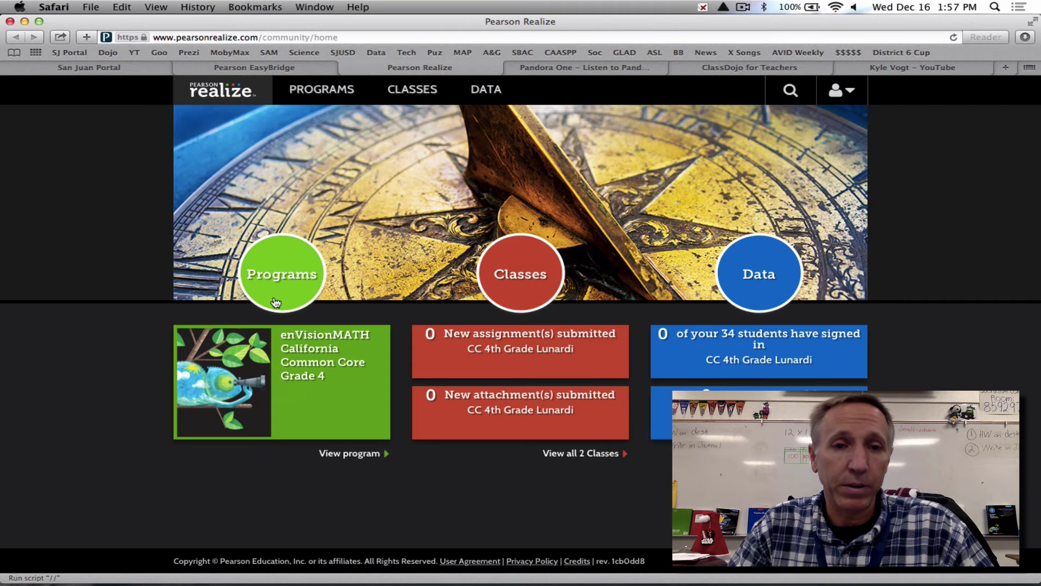
- Open the enVisionMATH Grade 4 table of contents and browse into the Topic 01 contents
click(275, 302)
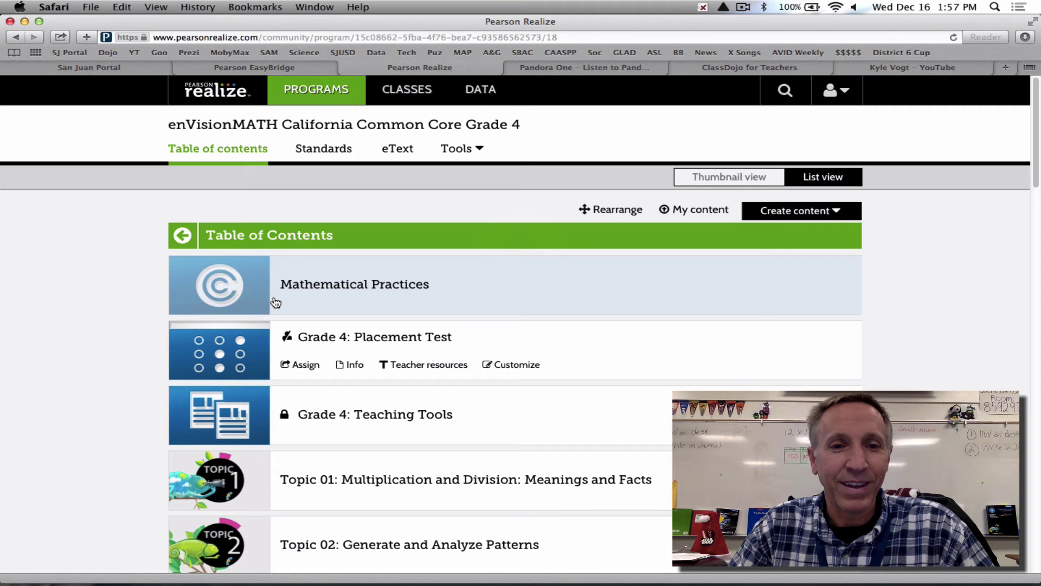
scroll(276, 302, down, 5)
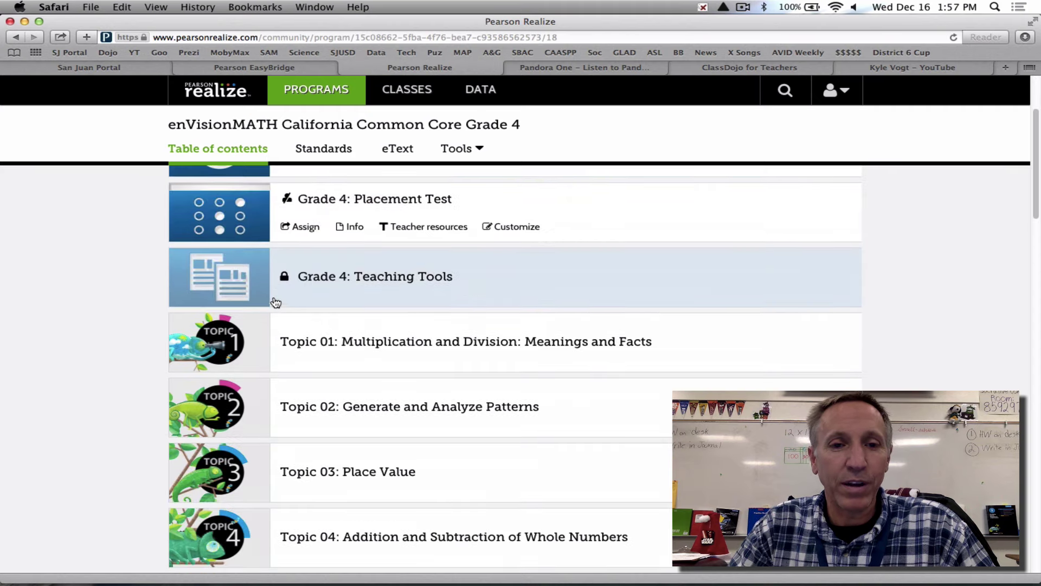
scroll(276, 302, down, 20)
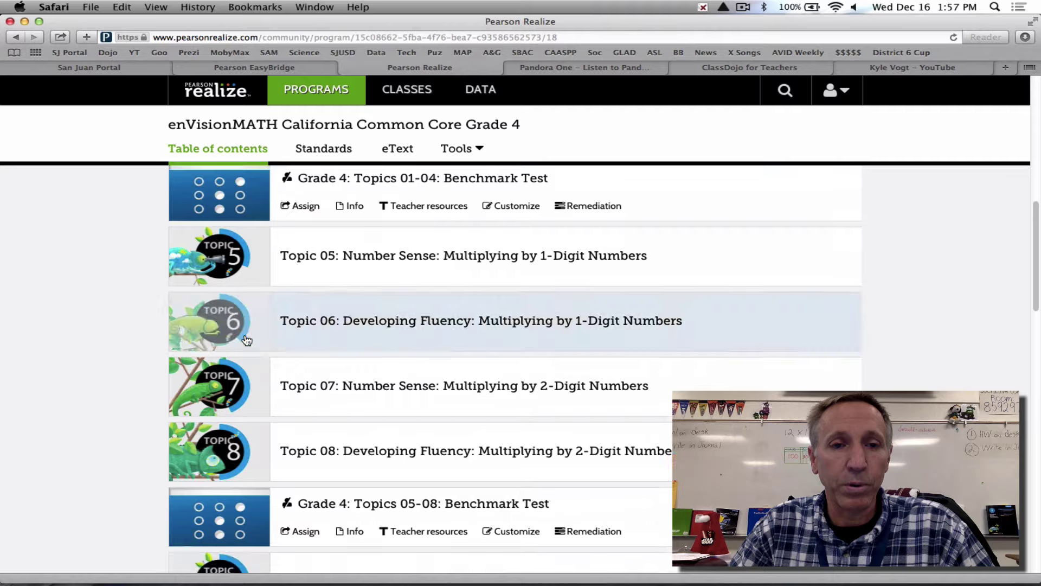
scroll(244, 338, up, 20)
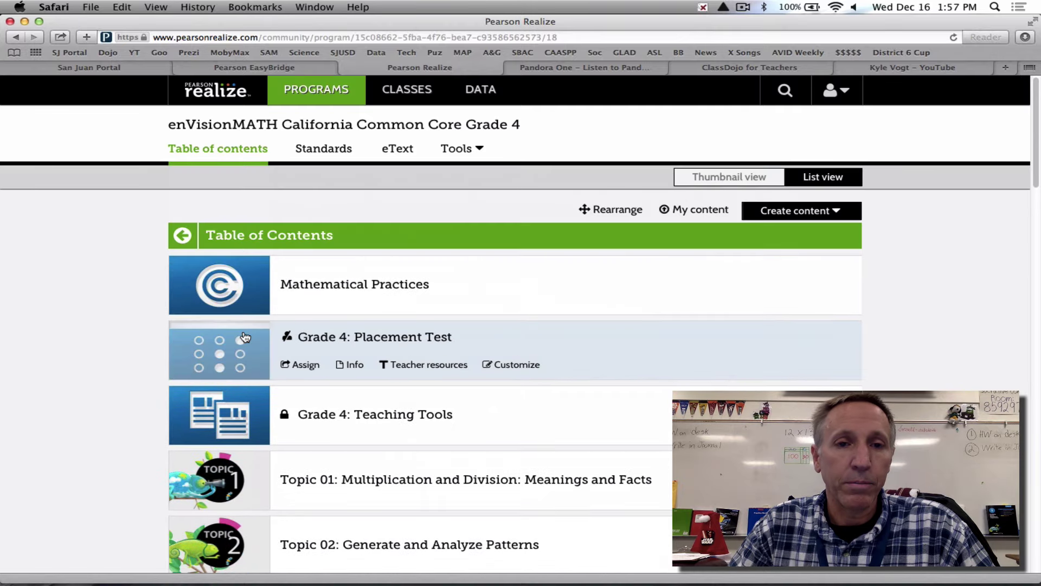
scroll(244, 338, down, 8)
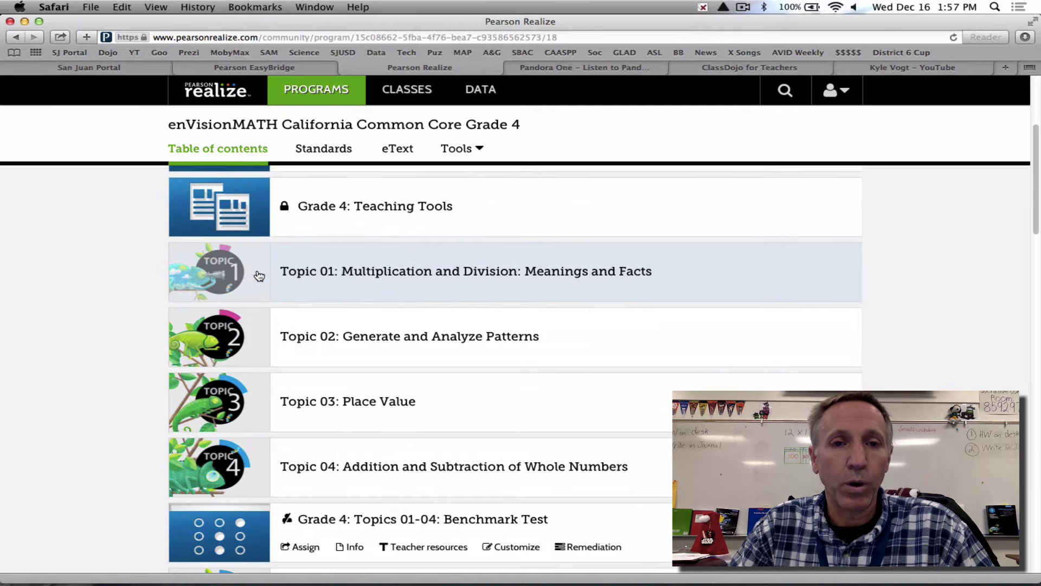
click(259, 276)
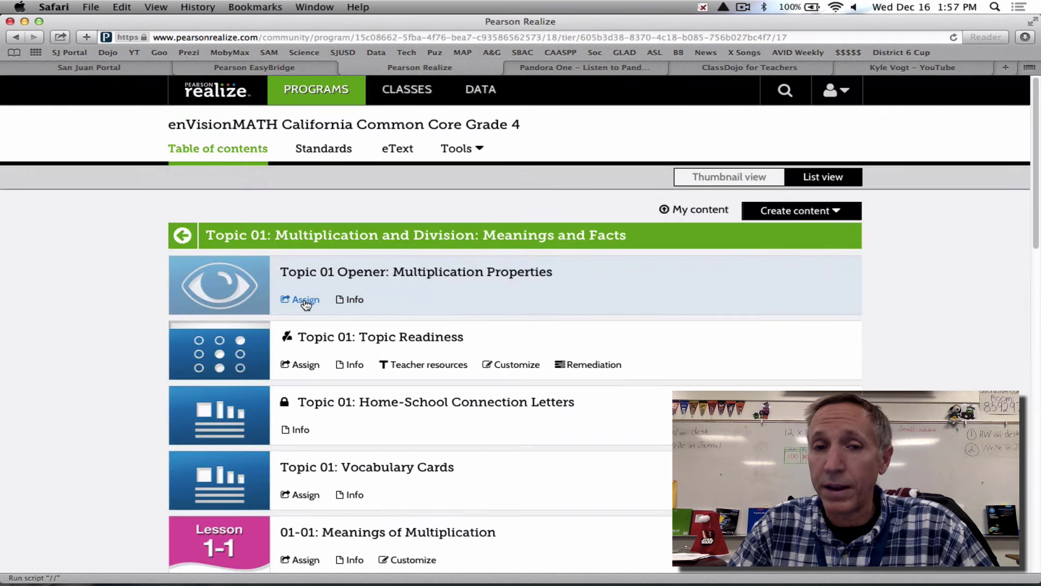
click(307, 301)
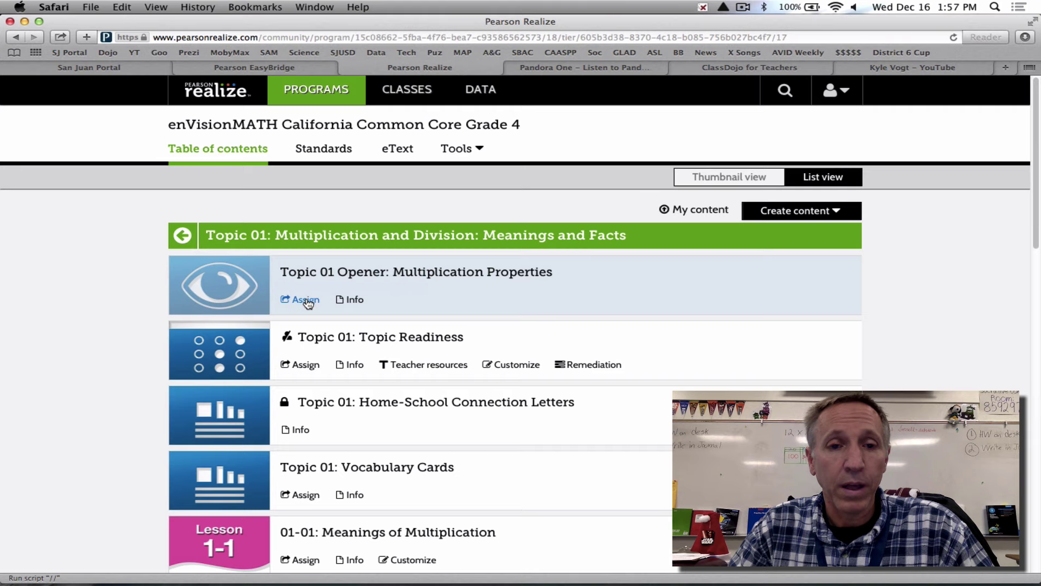
scroll(345, 336, down, 10)
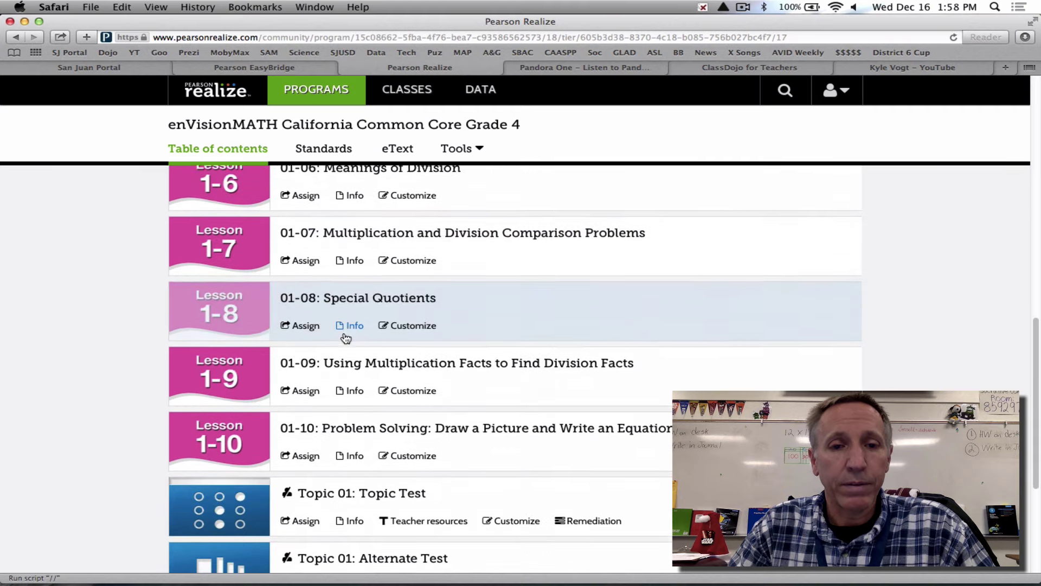
scroll(346, 338, down, 4)
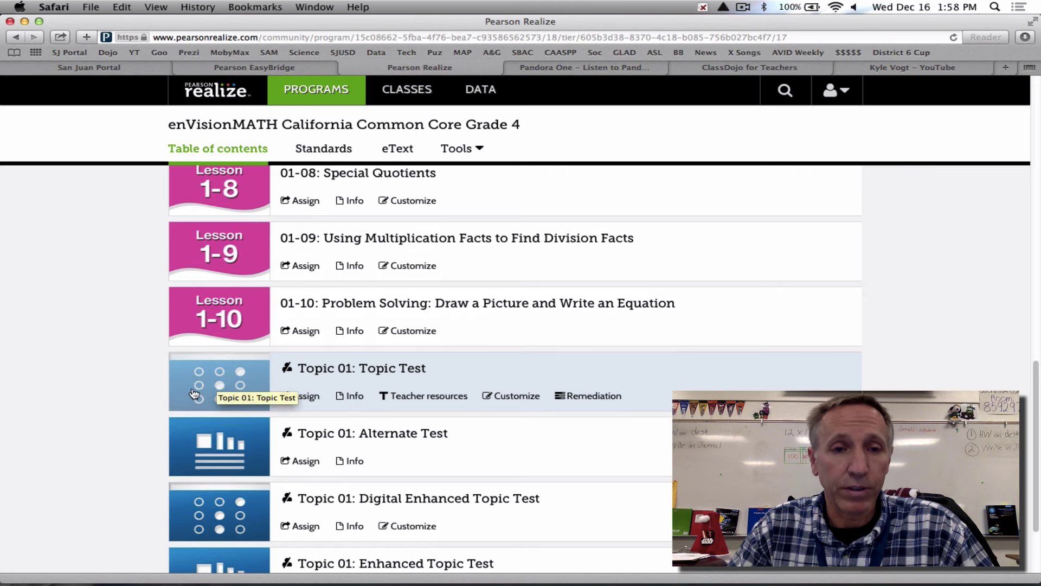
- Open the Topic 01: Topic Test and start its preview at question 1
click(219, 385)
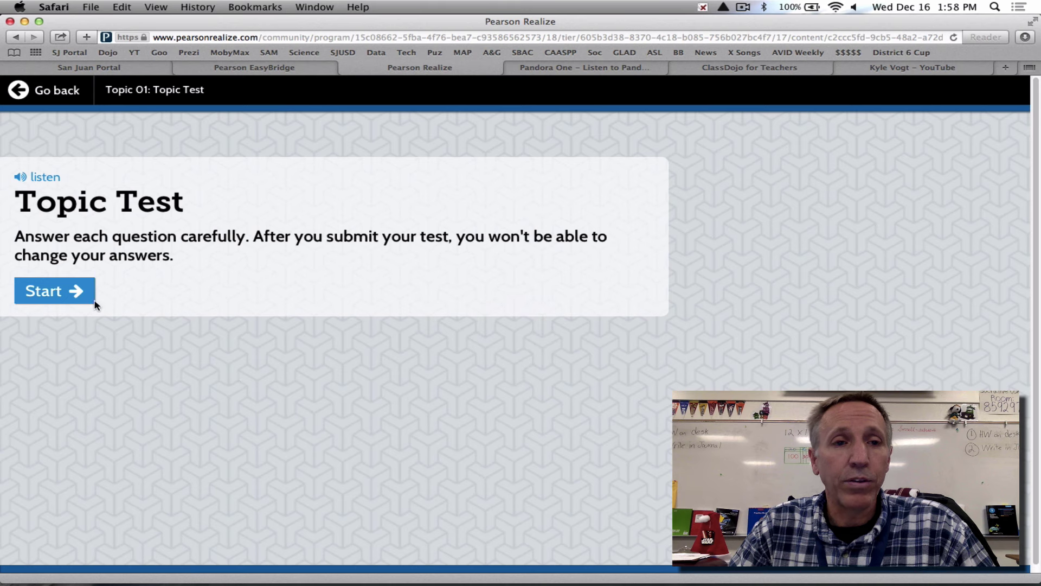
click(55, 300)
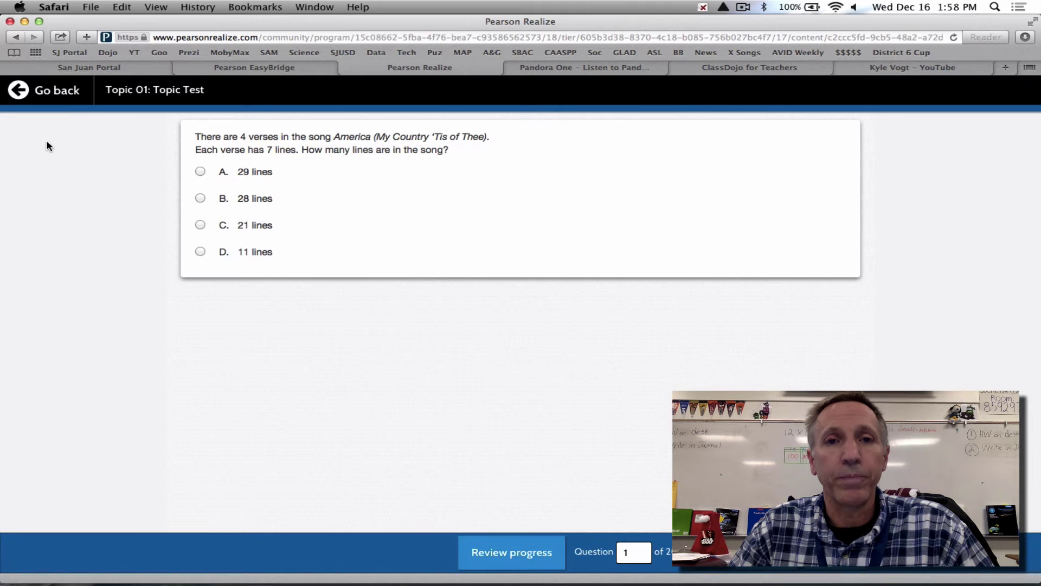
- Leave the test preview and begin assigning Topic 01: Digital Enhanced Topic Test
click(19, 93)
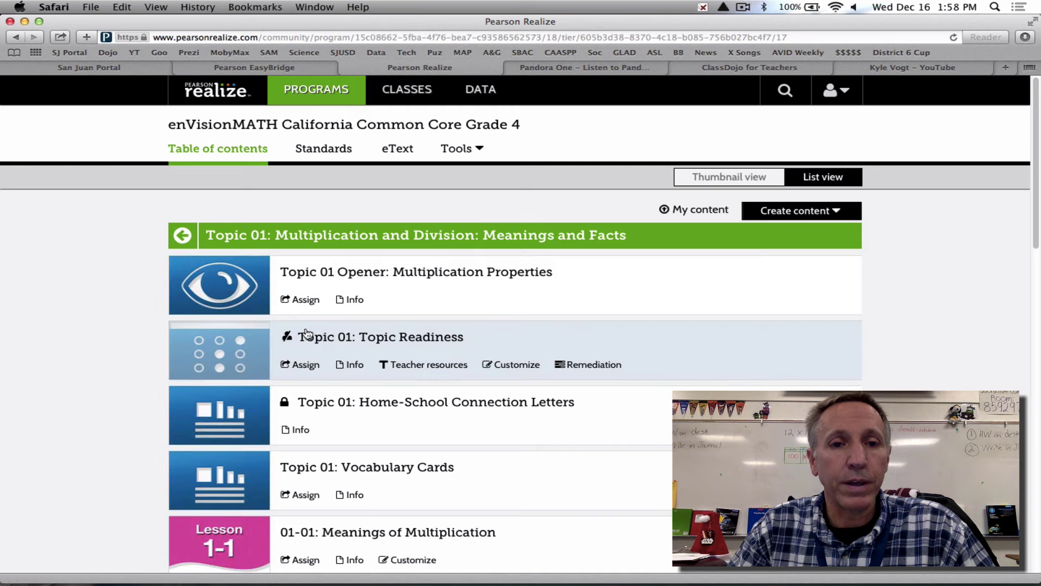
scroll(281, 366, down, 2)
scroll(280, 368, down, 10)
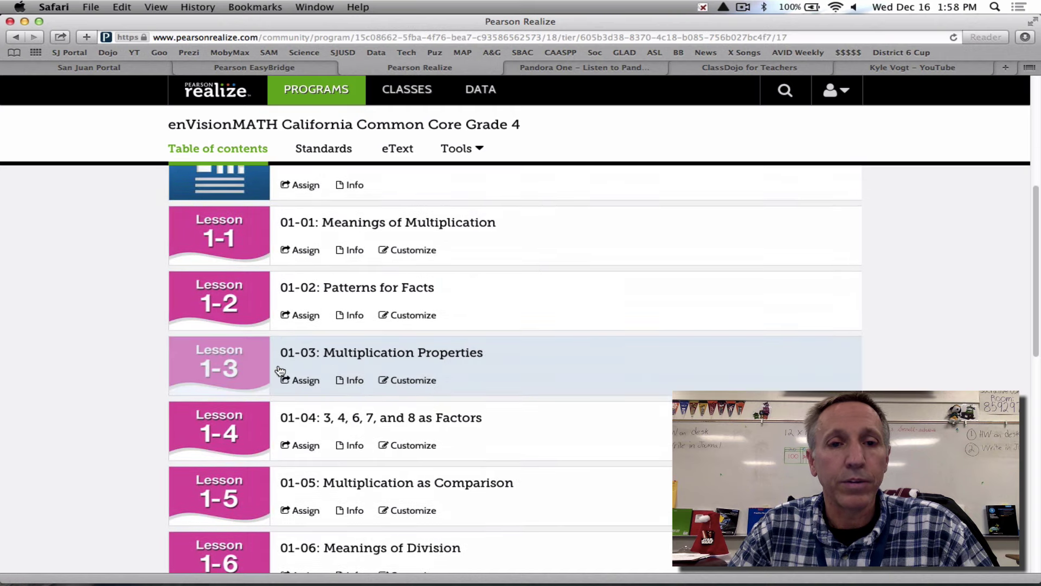
scroll(279, 371, down, 2)
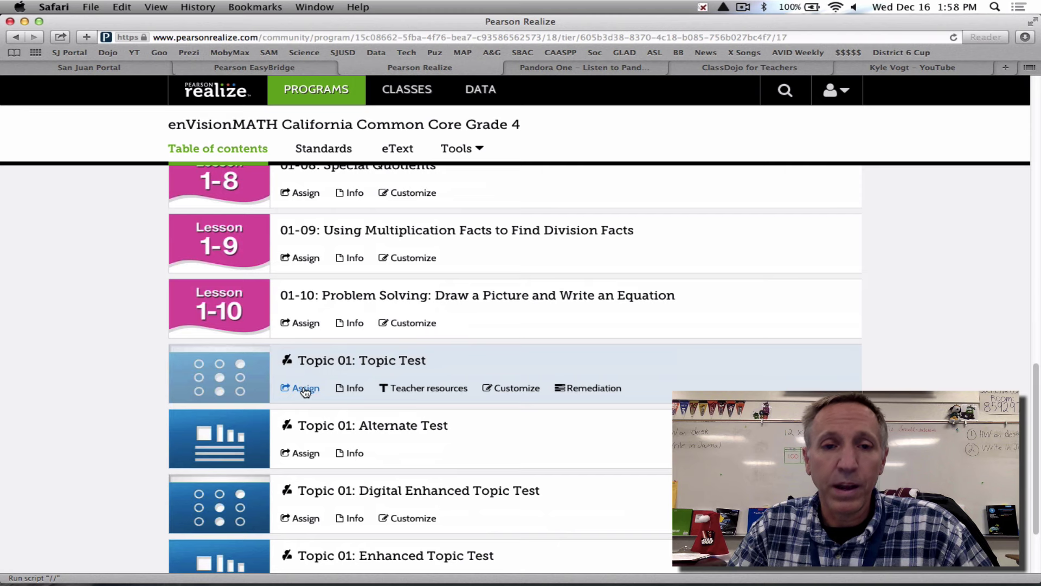
scroll(303, 390, down, 1)
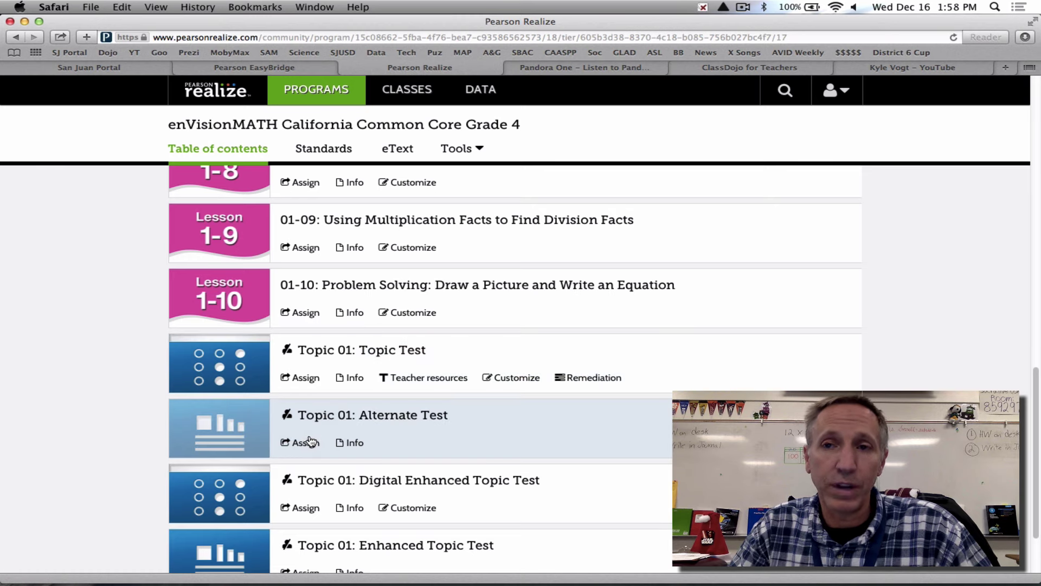
scroll(310, 441, down, 1)
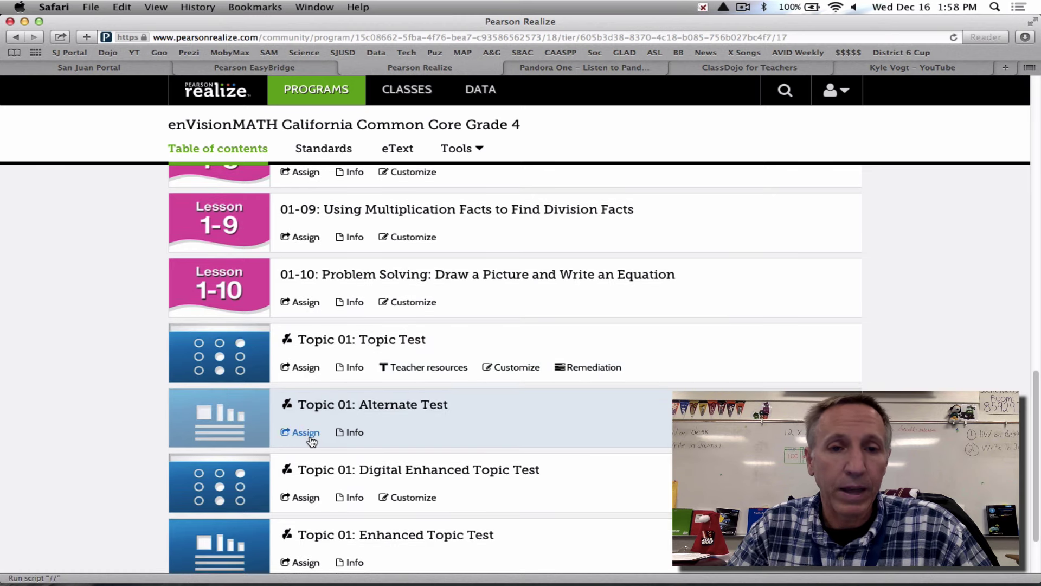
scroll(312, 441, down, 3)
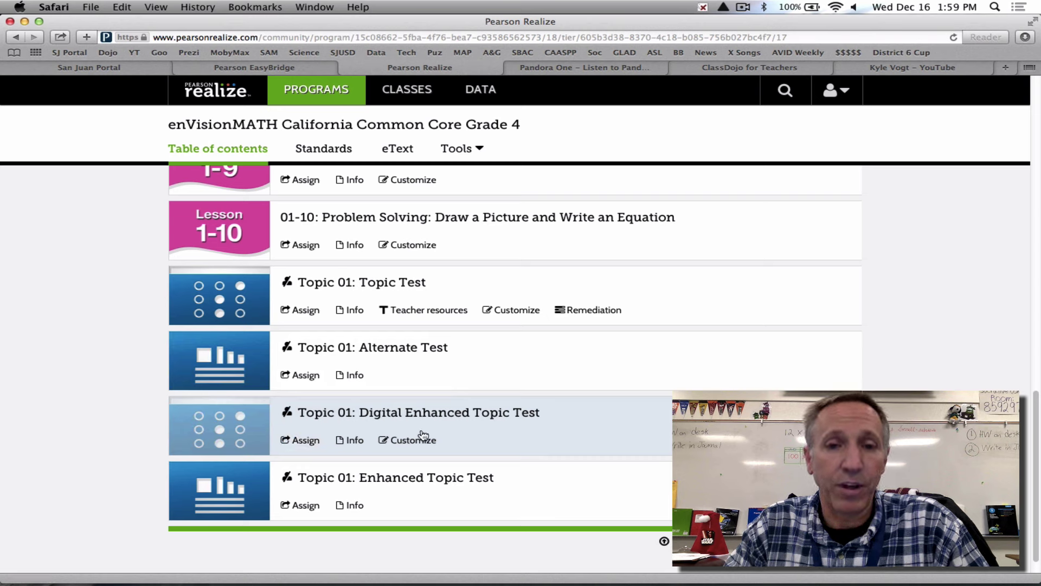
click(306, 441)
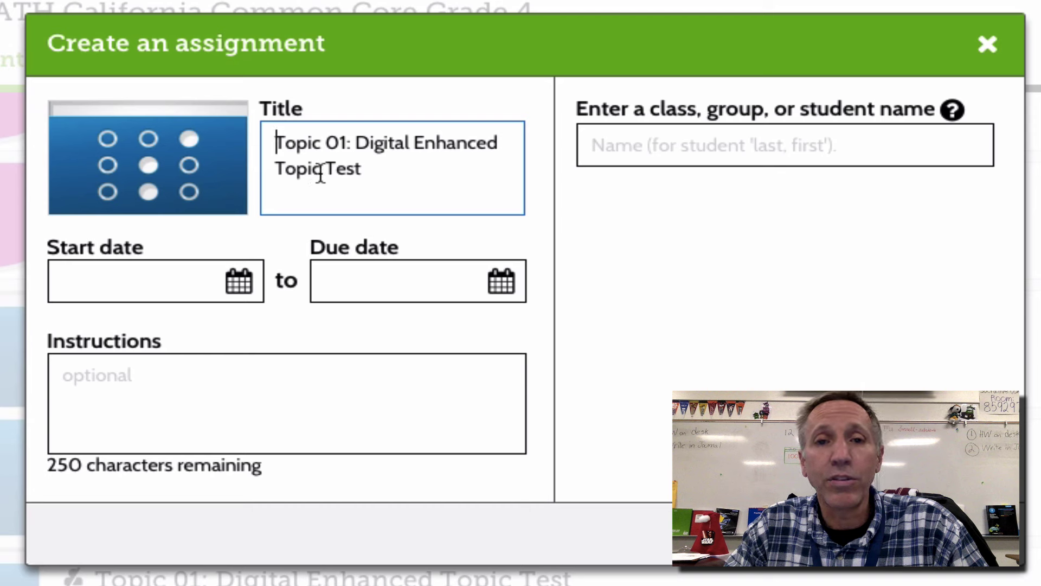
- Retitle the assignment 'Topic 01: Test' and add one CC 4th Grade class as recipient
drag(322, 173, 361, 149)
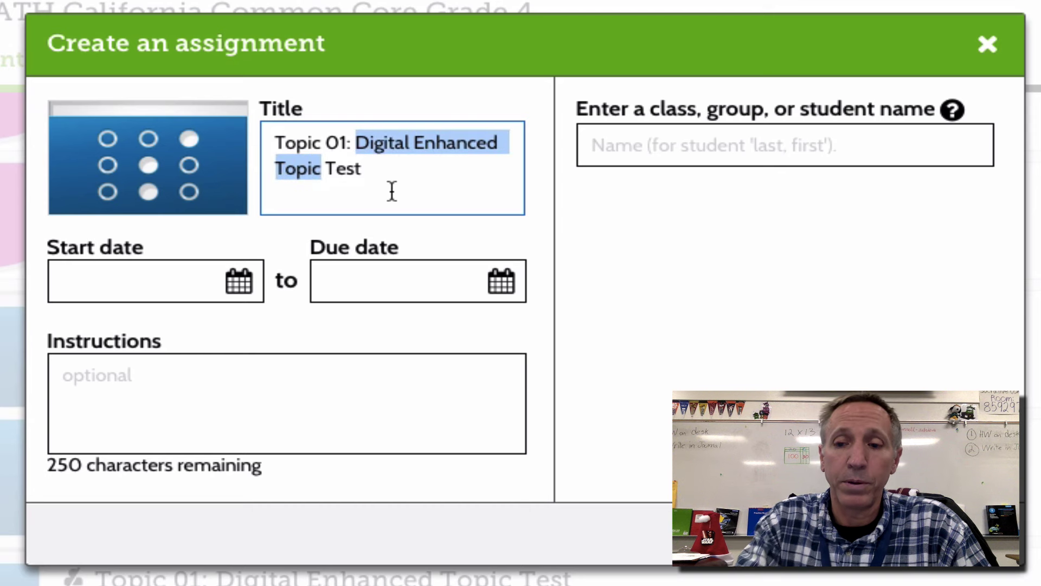
key(BackSpace)
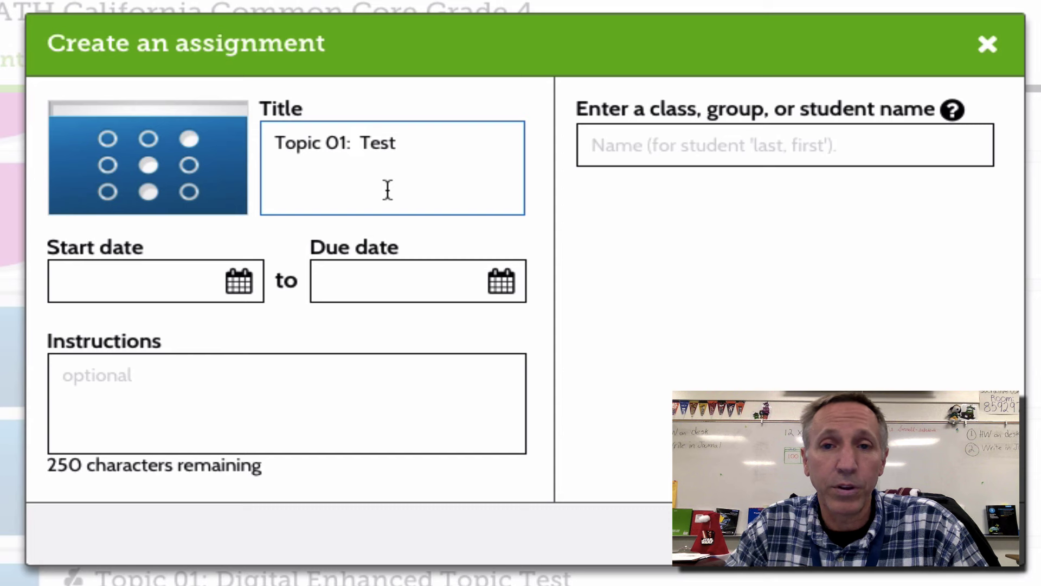
click(730, 145)
text(vog)
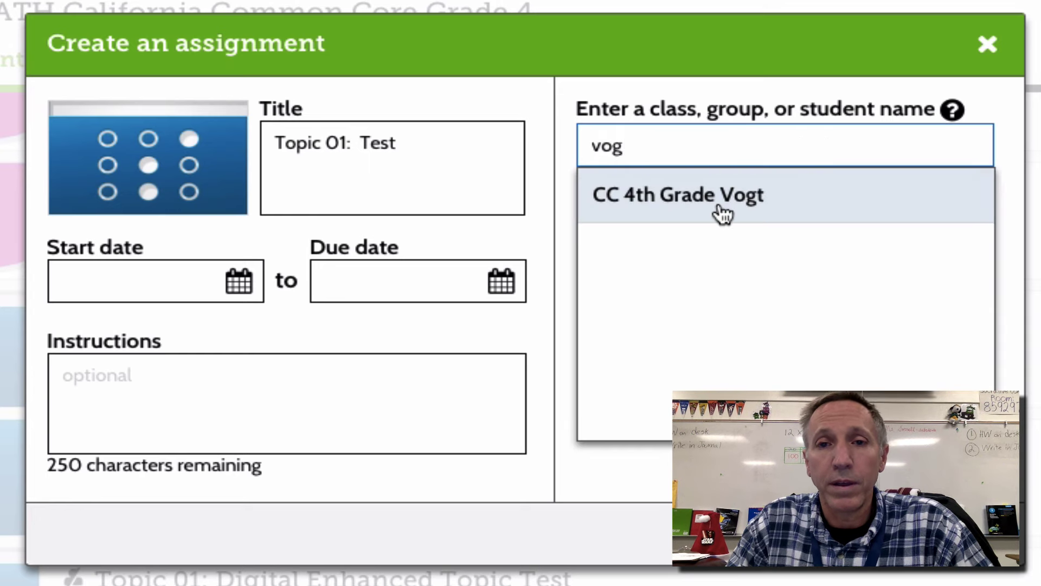
click(723, 211)
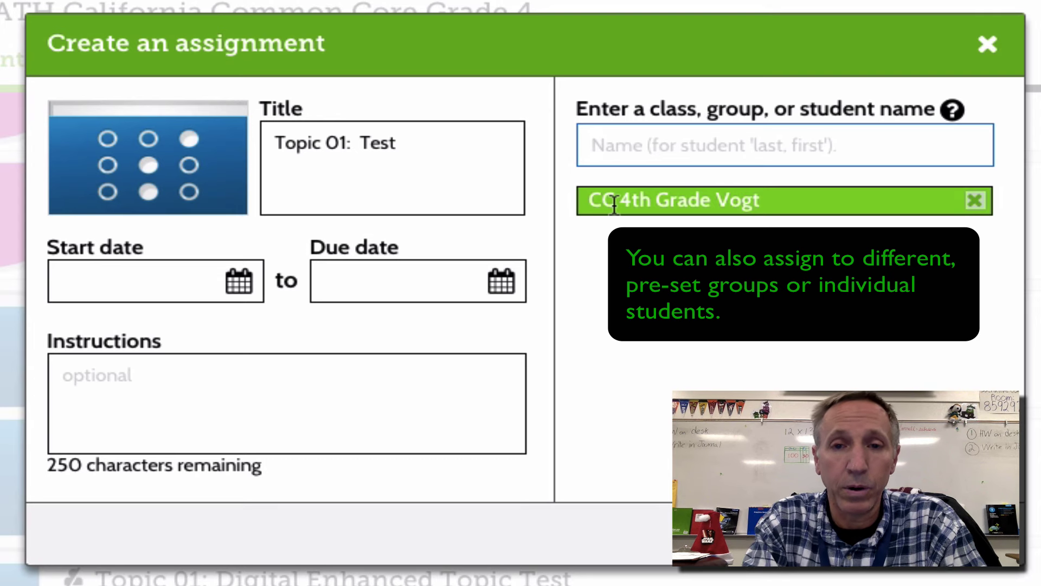
text(lun)
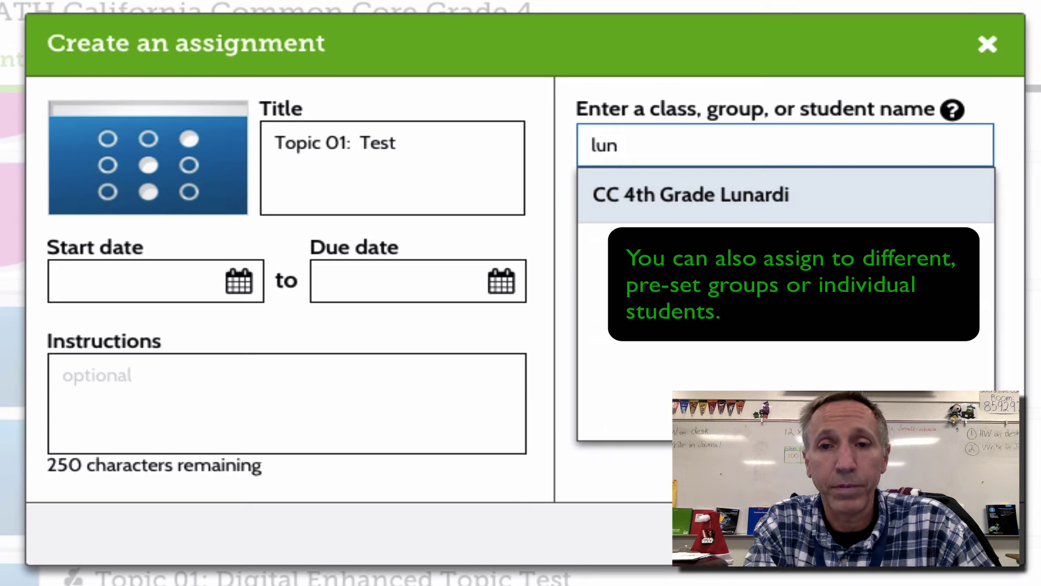
click(397, 309)
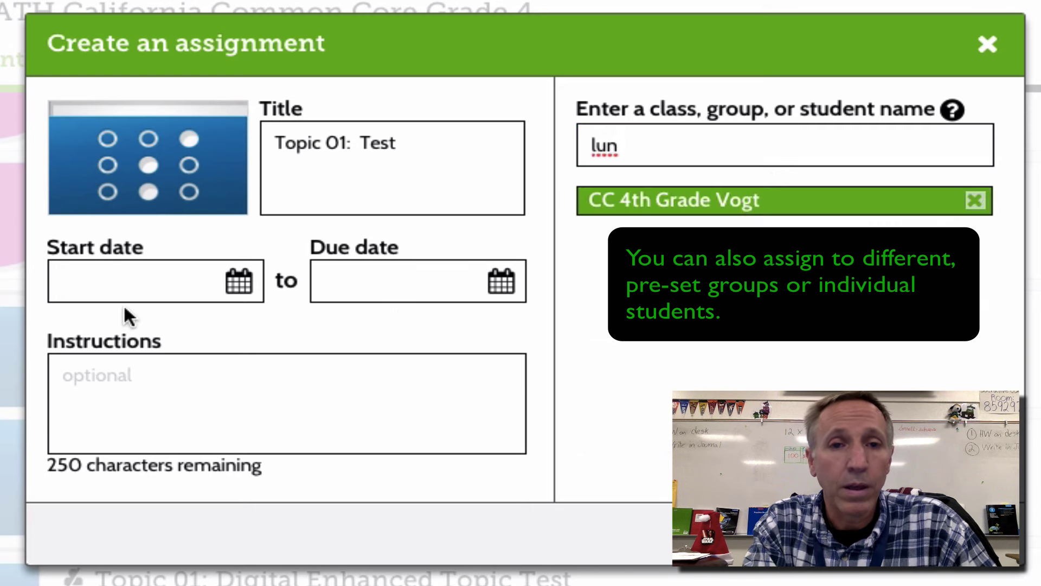
click(206, 294)
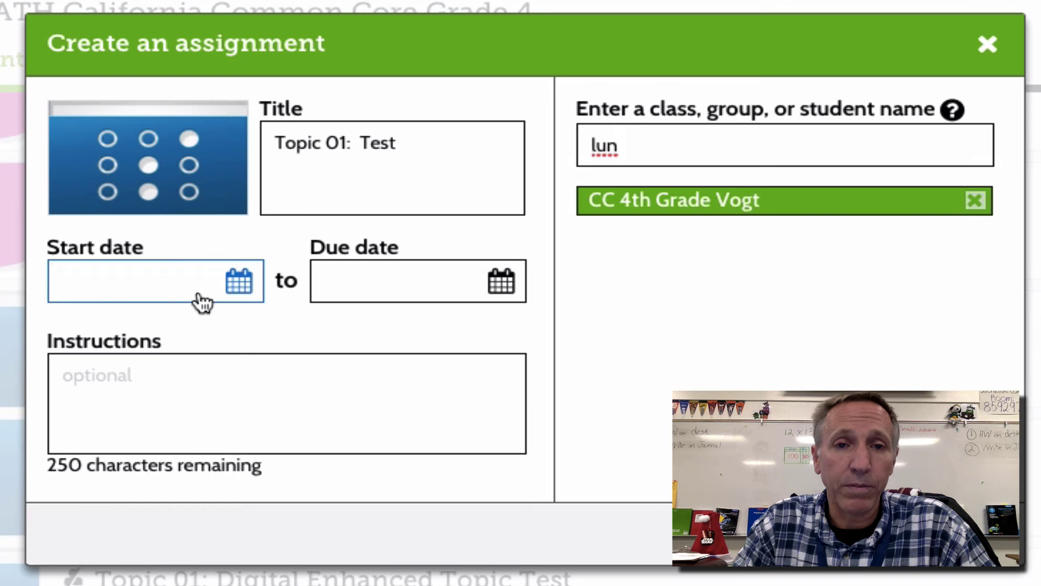
- Set the assignment's start date to December 17, 2015 from the calendar
click(237, 292)
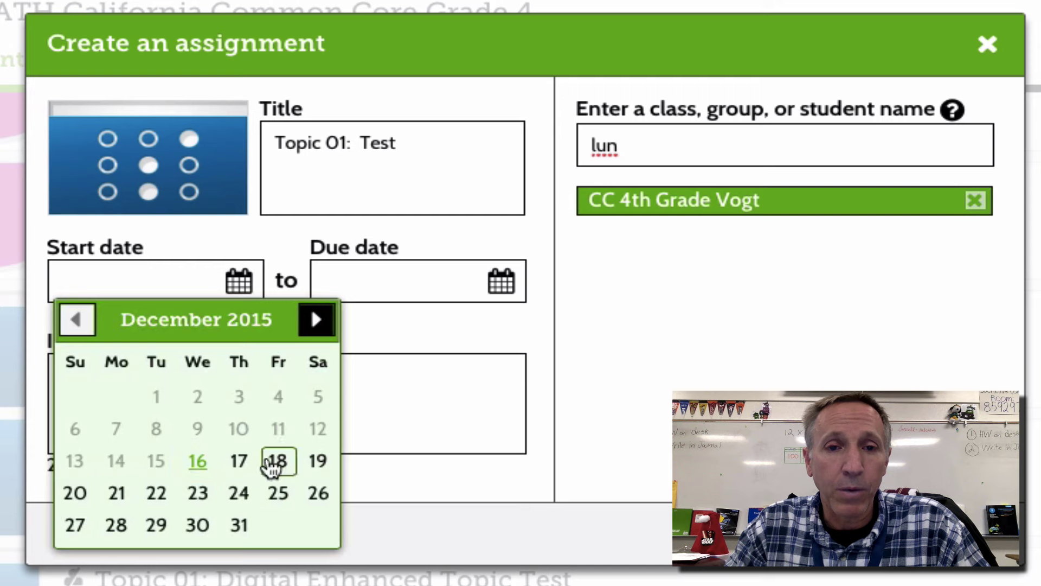
click(239, 462)
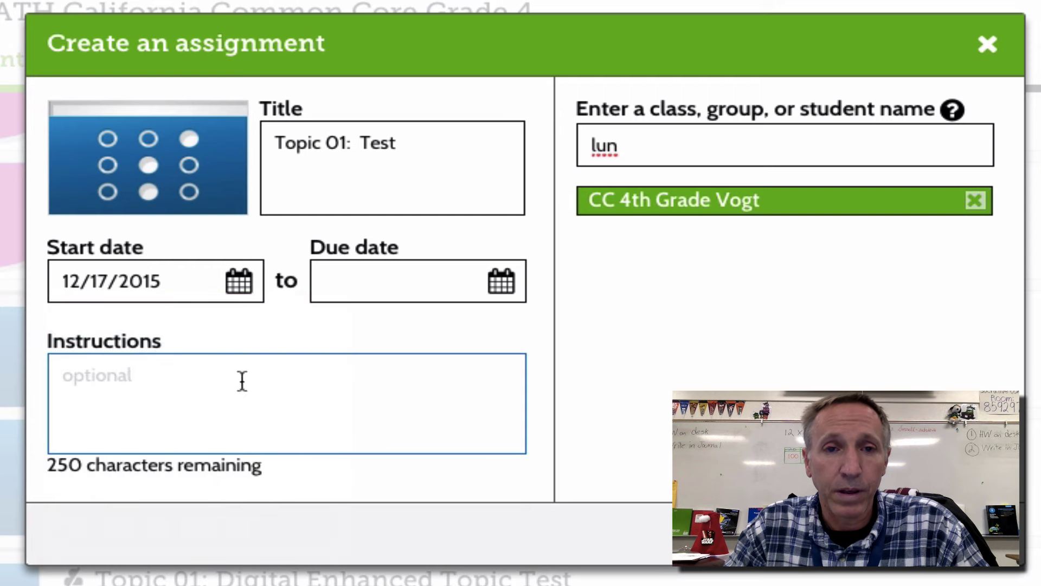
- Set the assignment's due date to 12/25/2015, correcting an initial December 17 pick
click(500, 286)
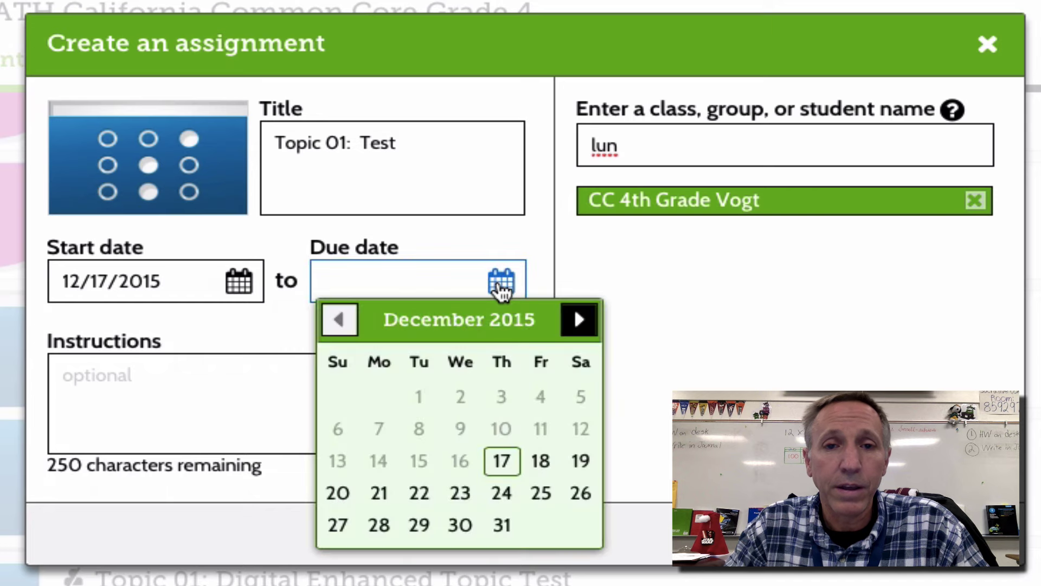
click(502, 460)
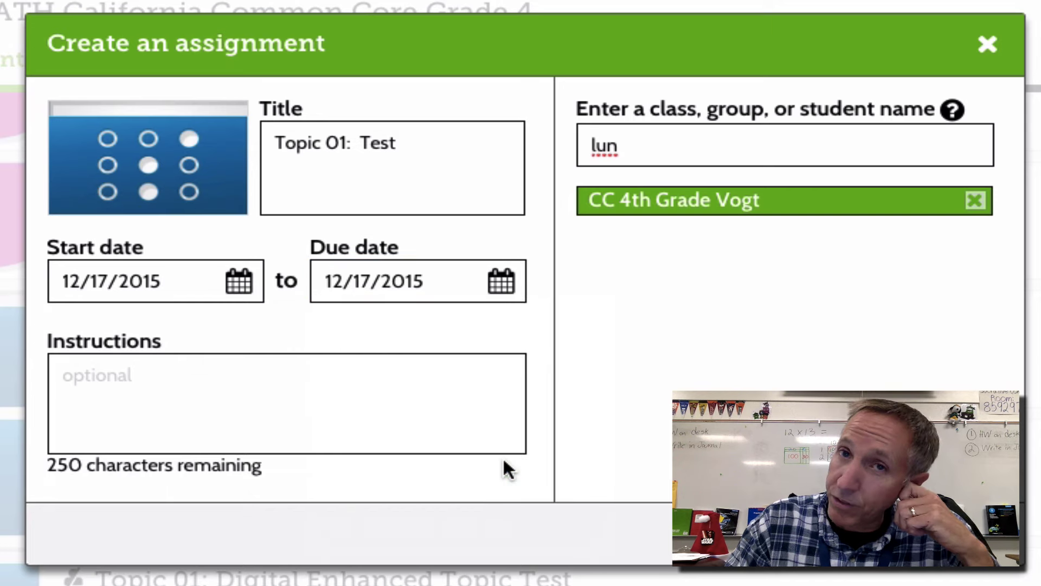
click(504, 284)
click(541, 495)
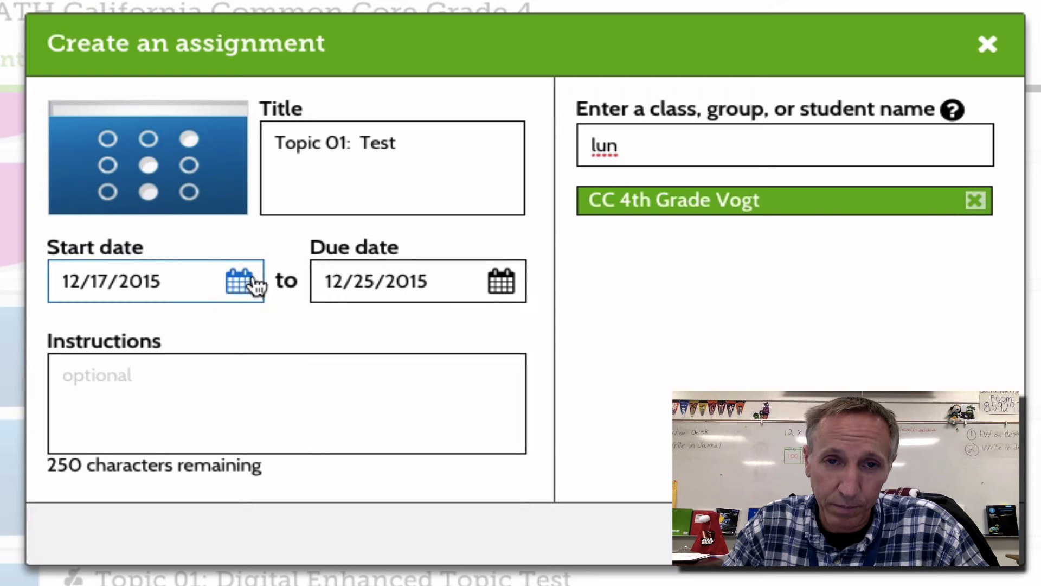
click(343, 386)
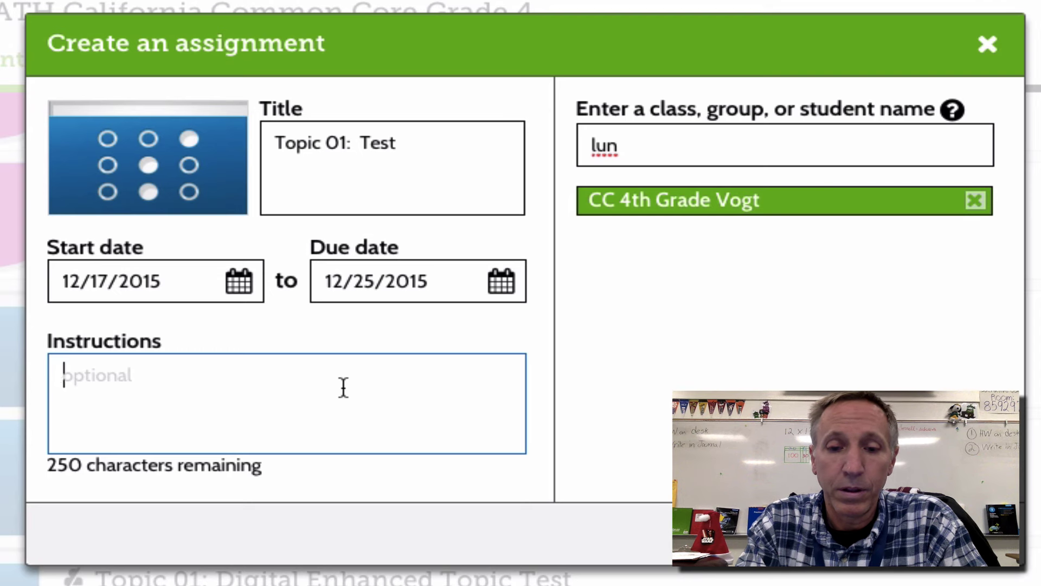
text(NOtes a)
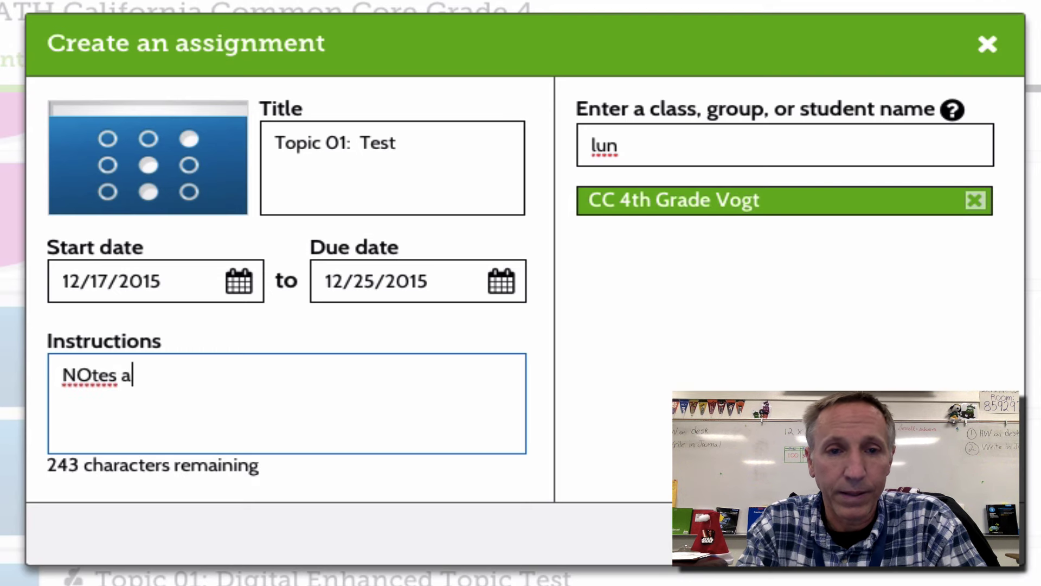
text(re required)
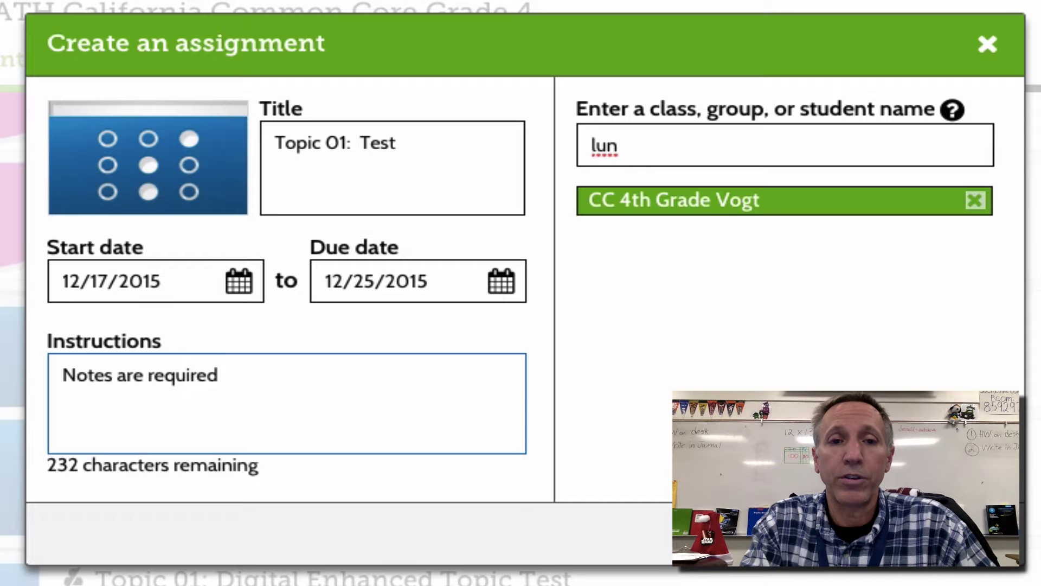
drag(226, 386, 61, 375)
key(BackSpace)
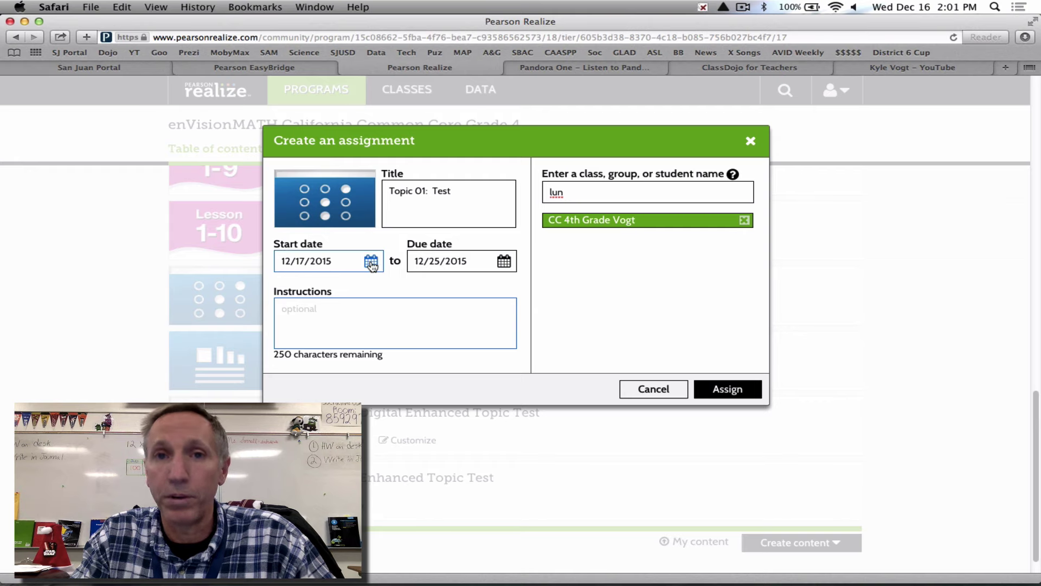
- Discard the unsaved assignment and go from the home dashboard to the class list
click(668, 390)
scroll(513, 290, up, 10)
scroll(509, 294, up, 5)
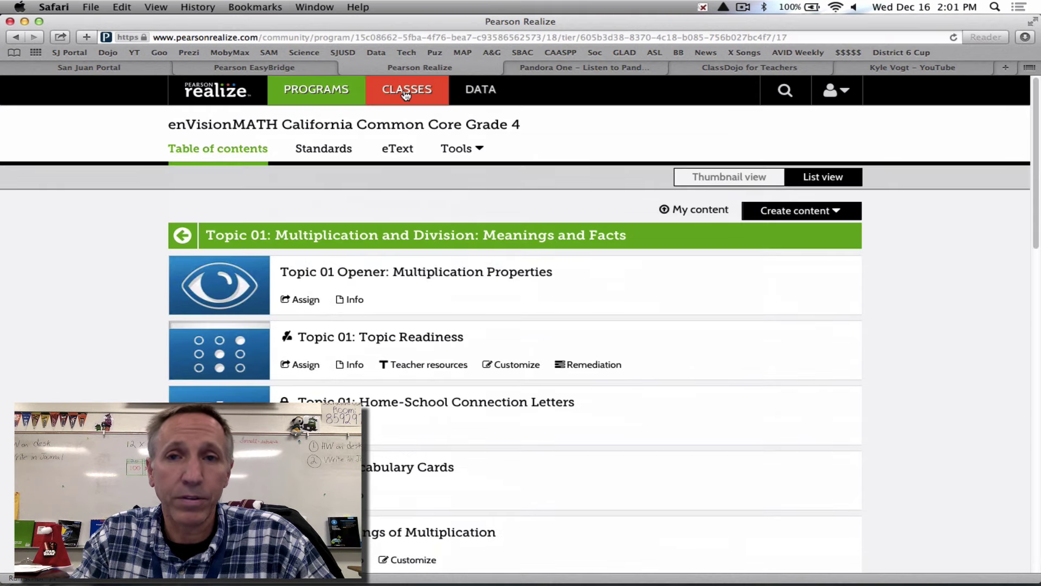
click(212, 96)
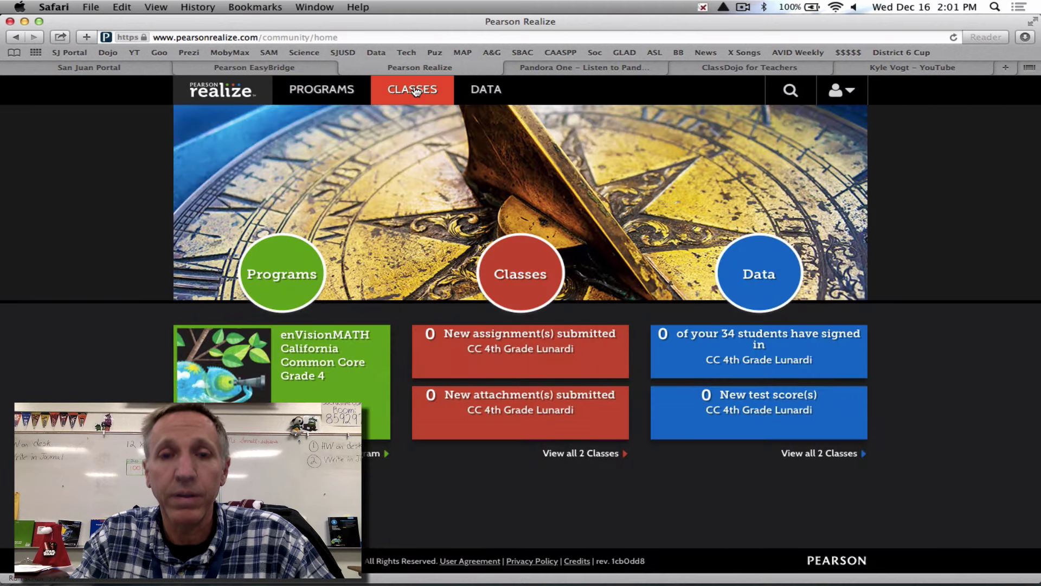
click(531, 272)
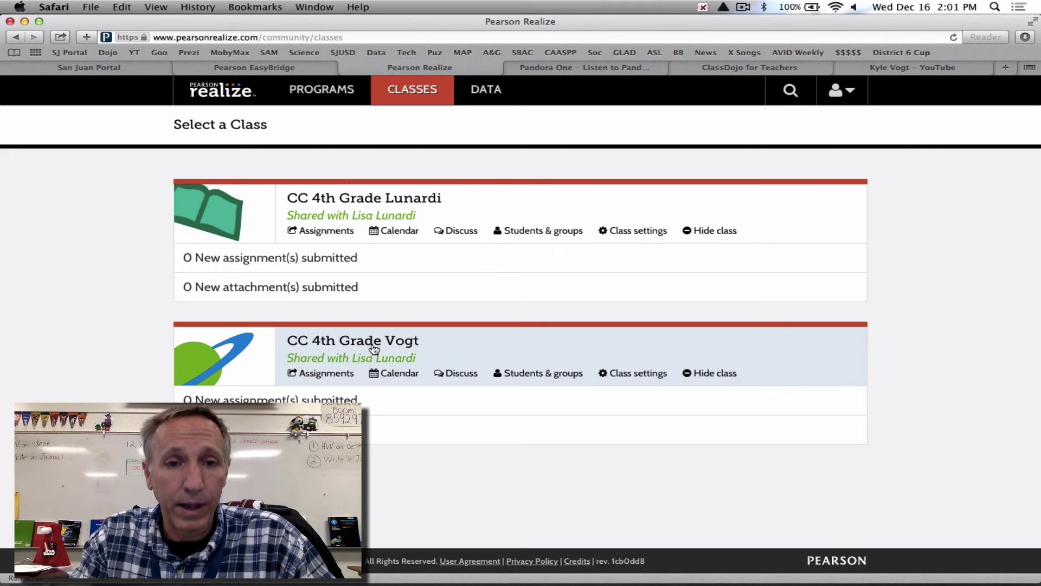
- Open the second 4th grade class's assignments and show the Topic 06 test's details
click(327, 373)
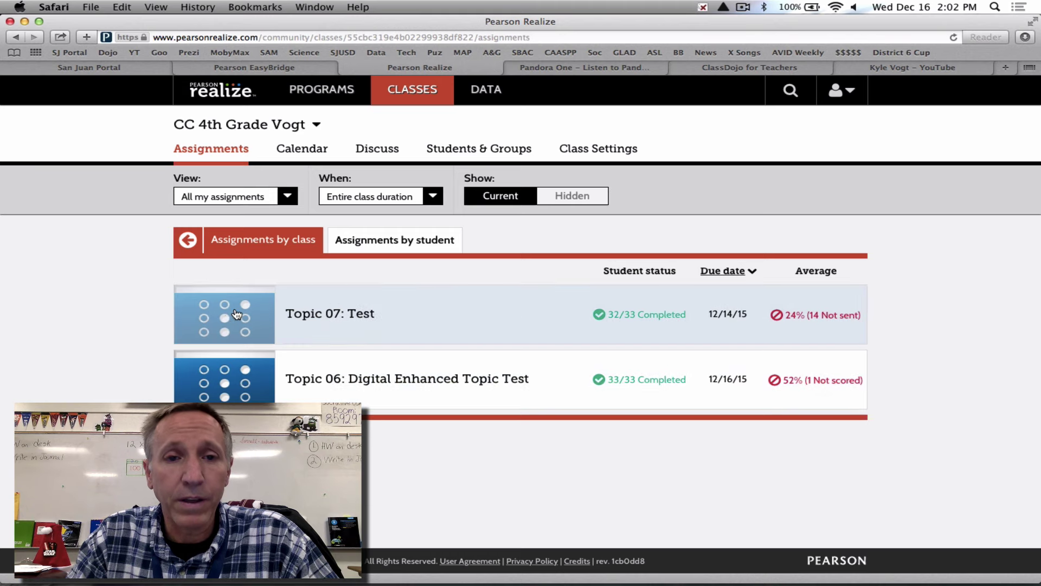
click(240, 381)
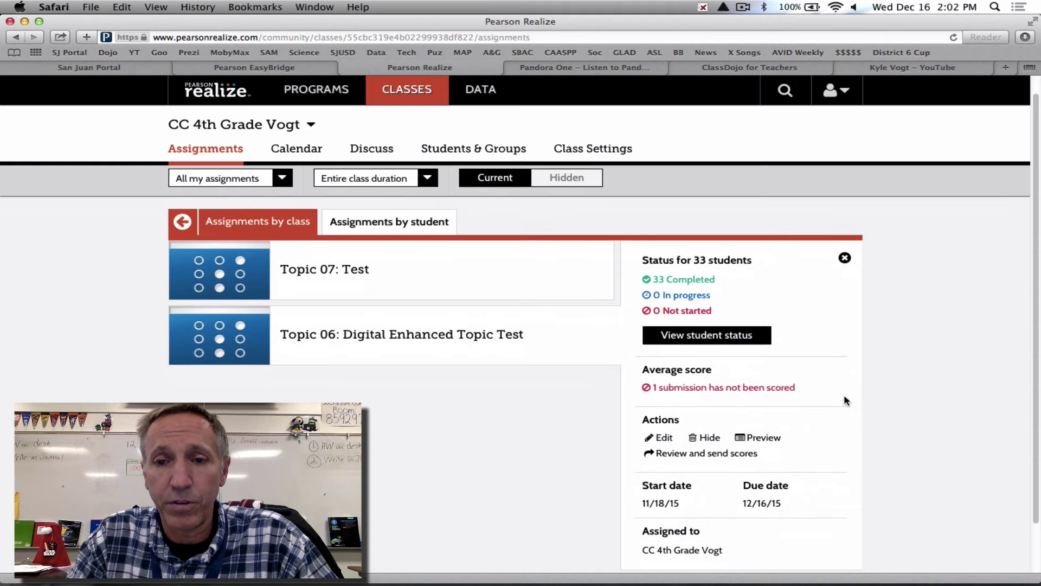
scroll(844, 402, down, 2)
scroll(803, 426, up, 2)
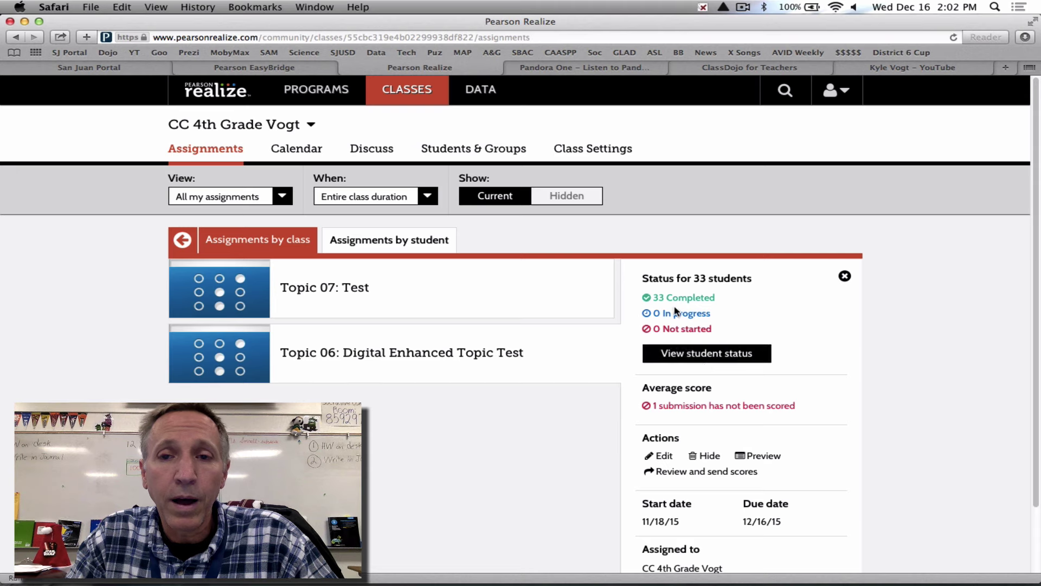
- Show every student's Topic 06 status and open one student's score summary
click(693, 358)
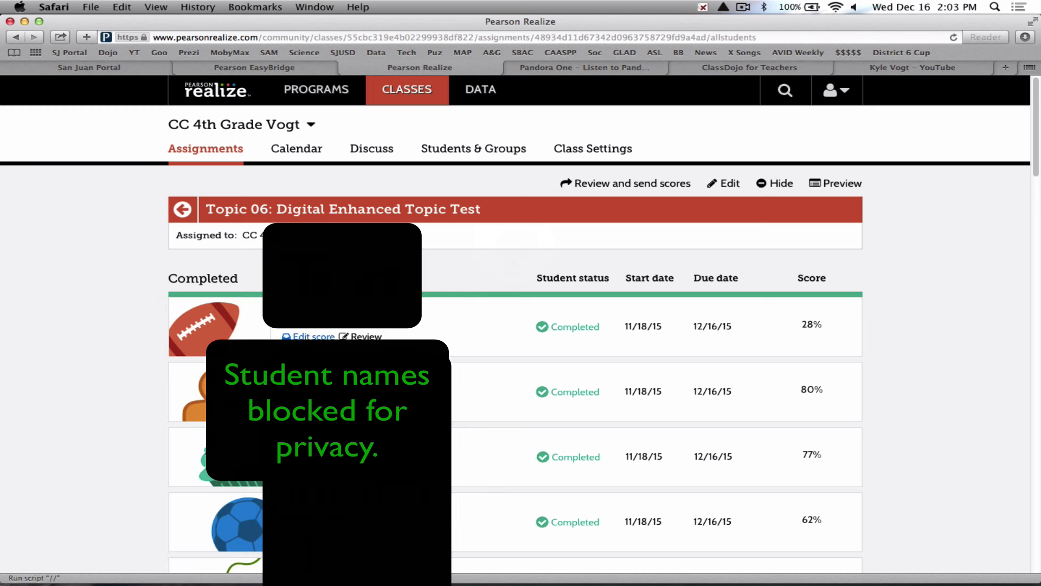
click(364, 338)
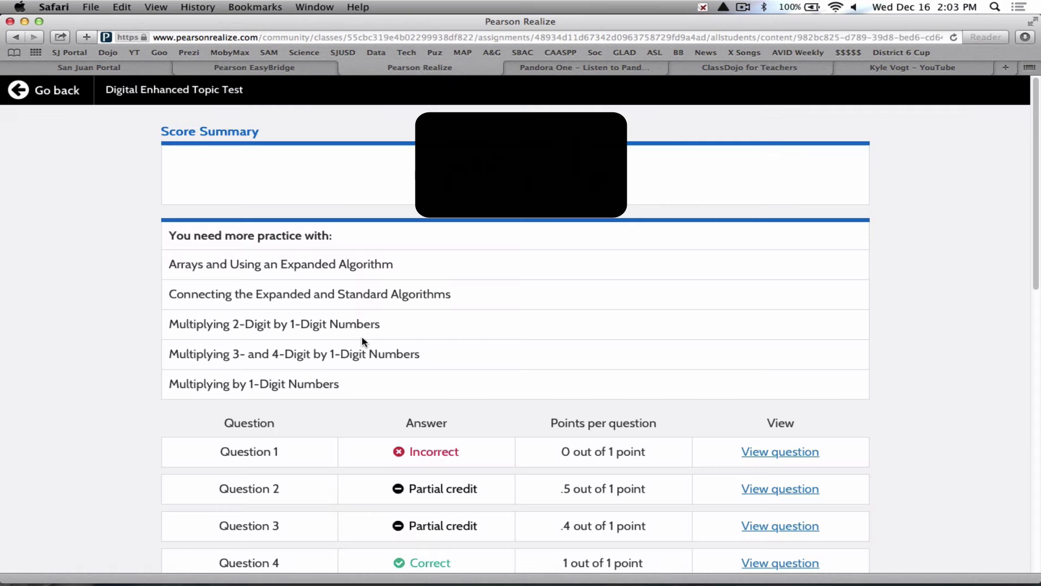
scroll(362, 340, down, 5)
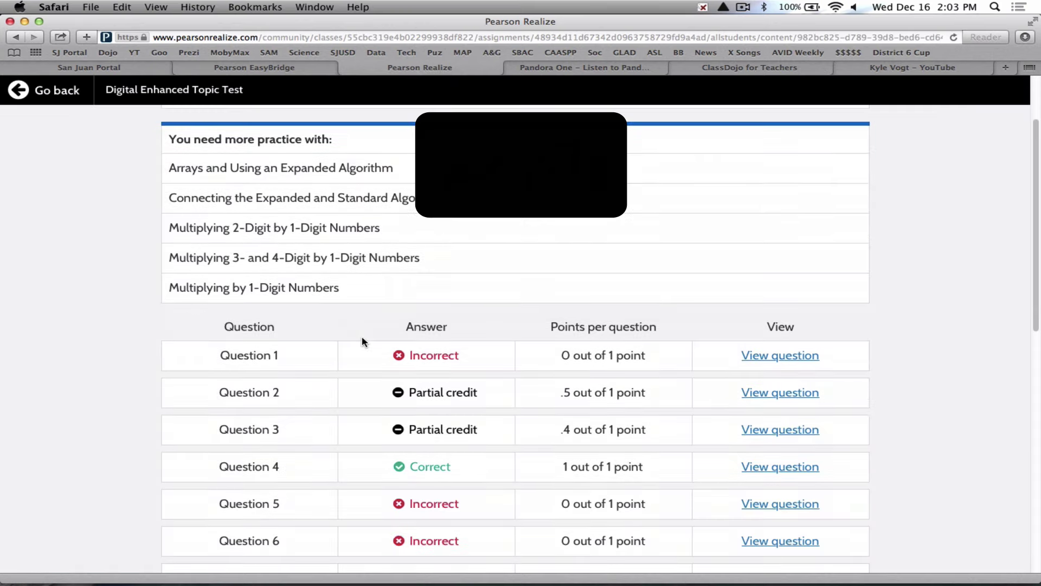
scroll(363, 340, down, 3)
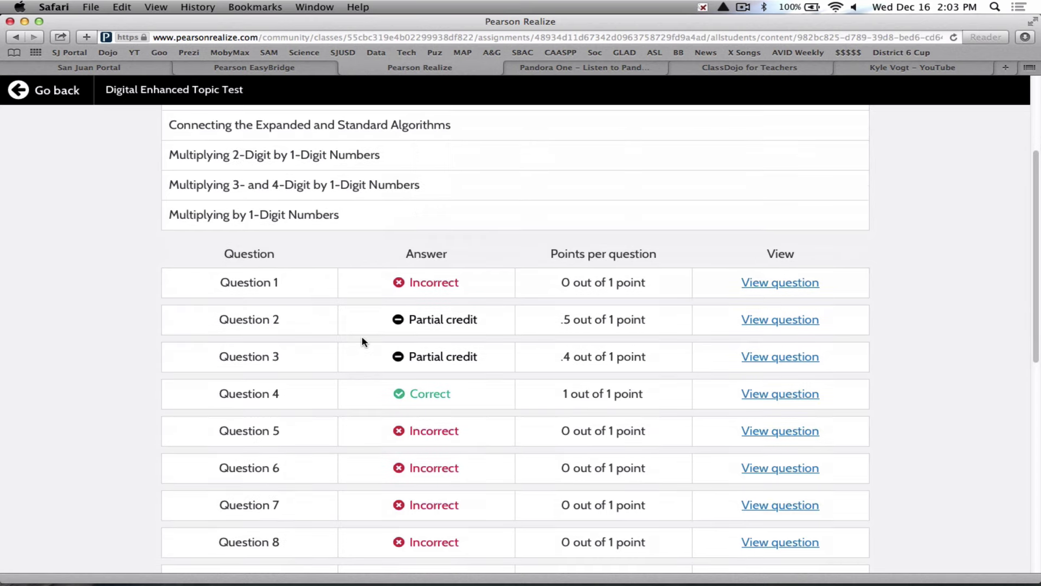
scroll(363, 341, down, 1)
scroll(362, 338, down, 1)
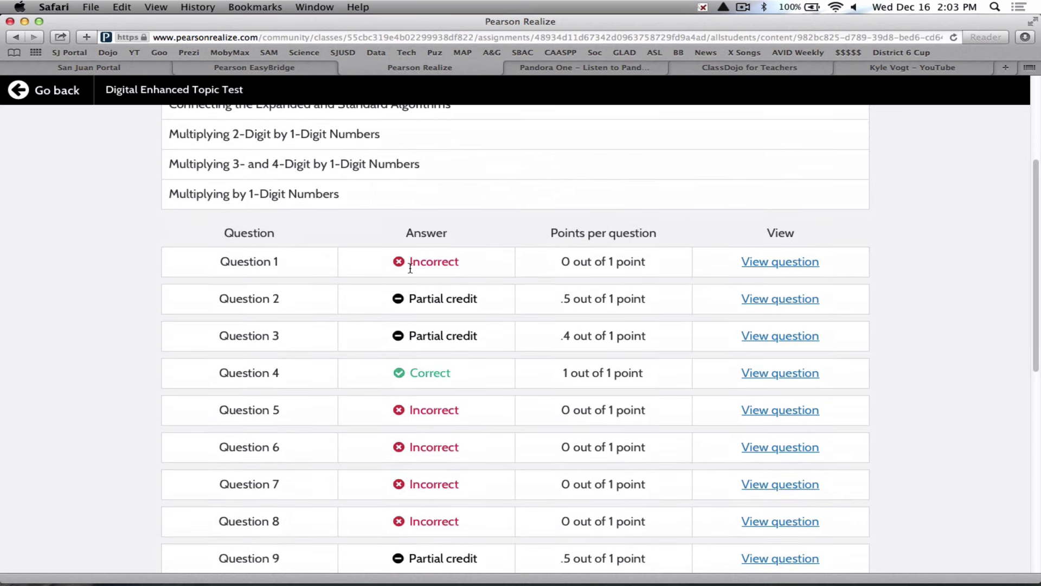
- View Question 1 with the student's answer, then return to the Topic 06 student results
click(757, 265)
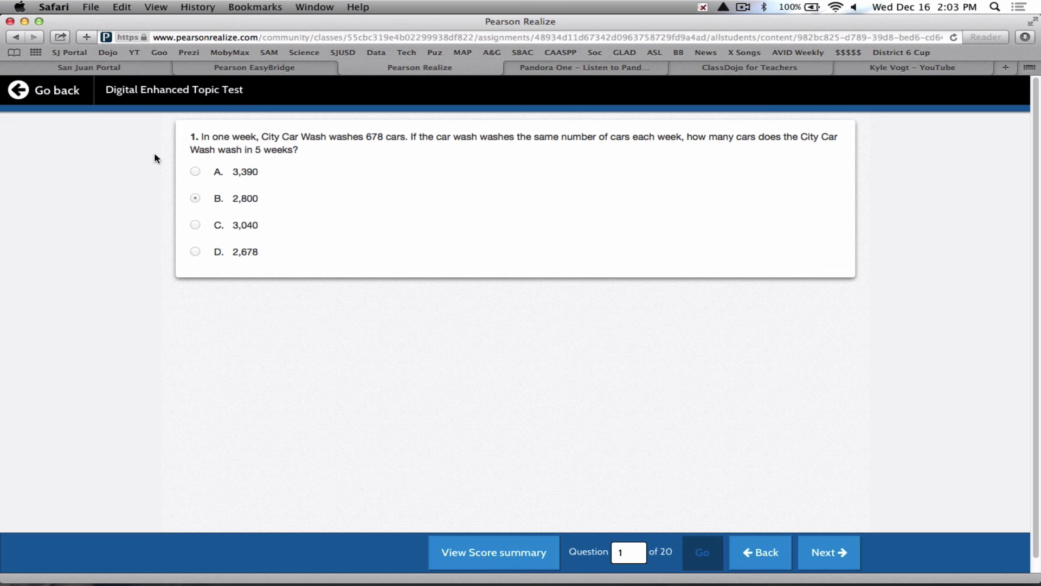
click(20, 91)
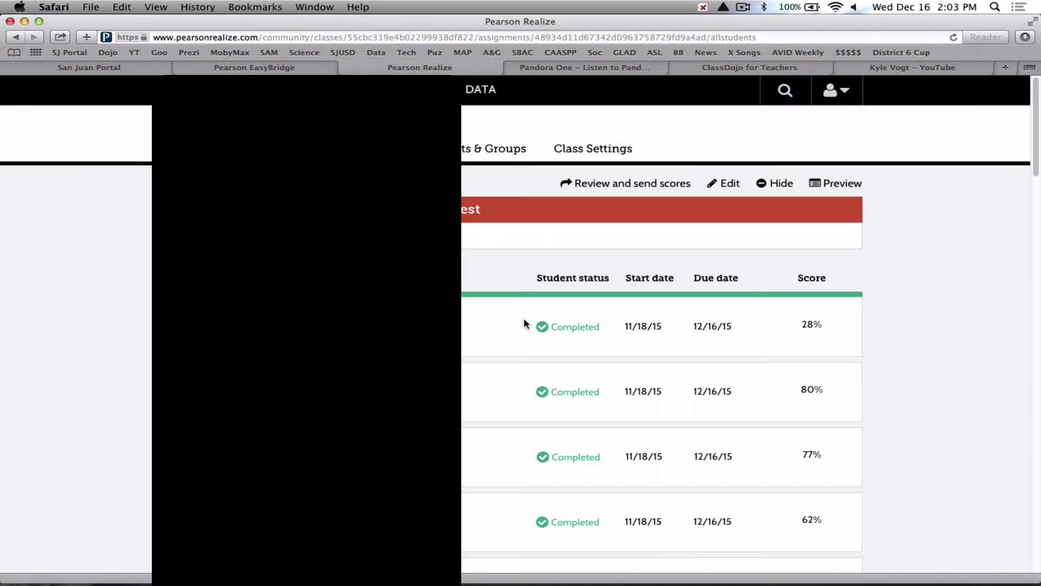
scroll(511, 331, down, 2)
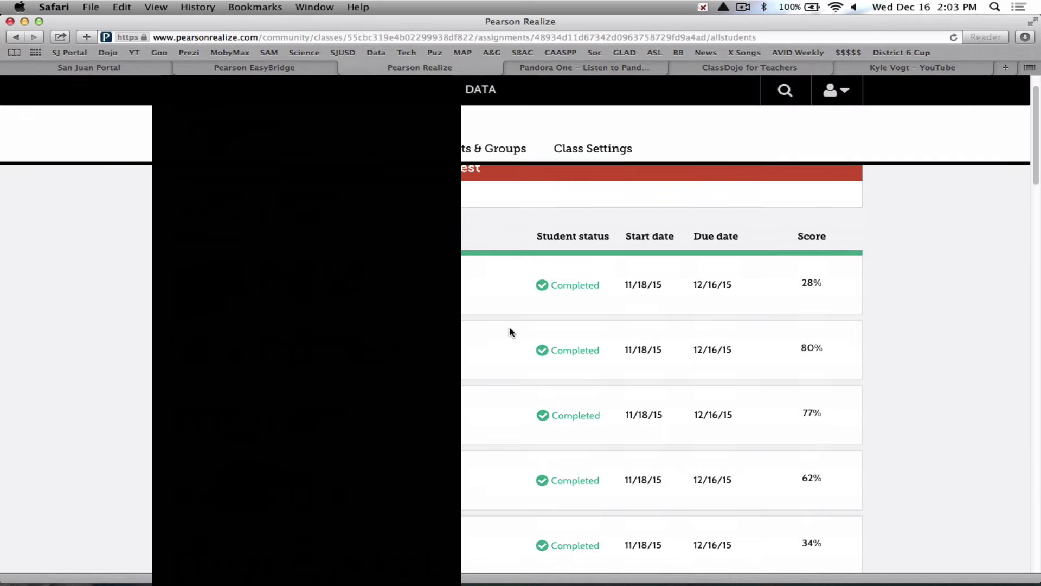
scroll(510, 327, down, 15)
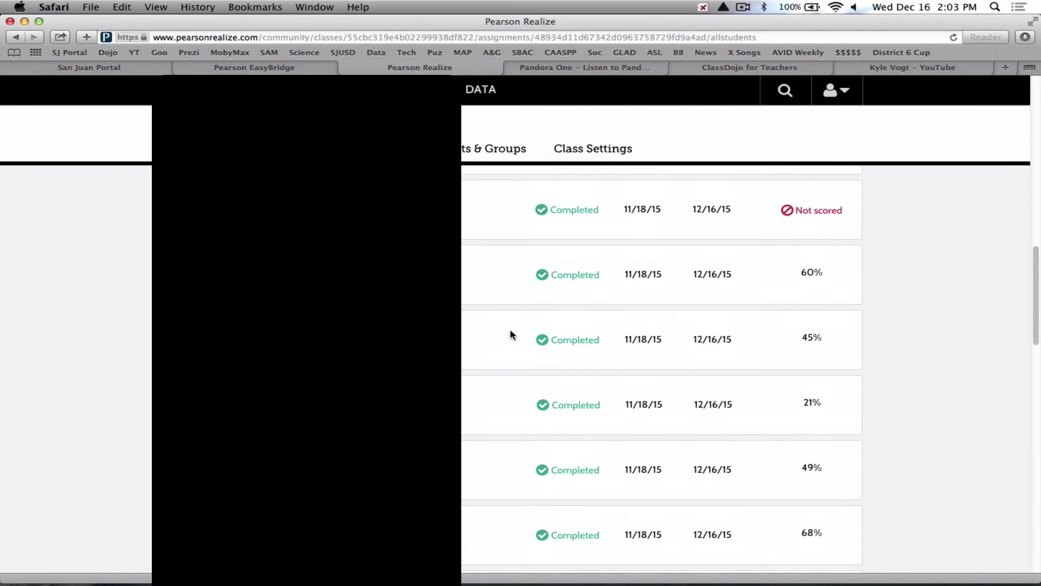
scroll(510, 331, up, 15)
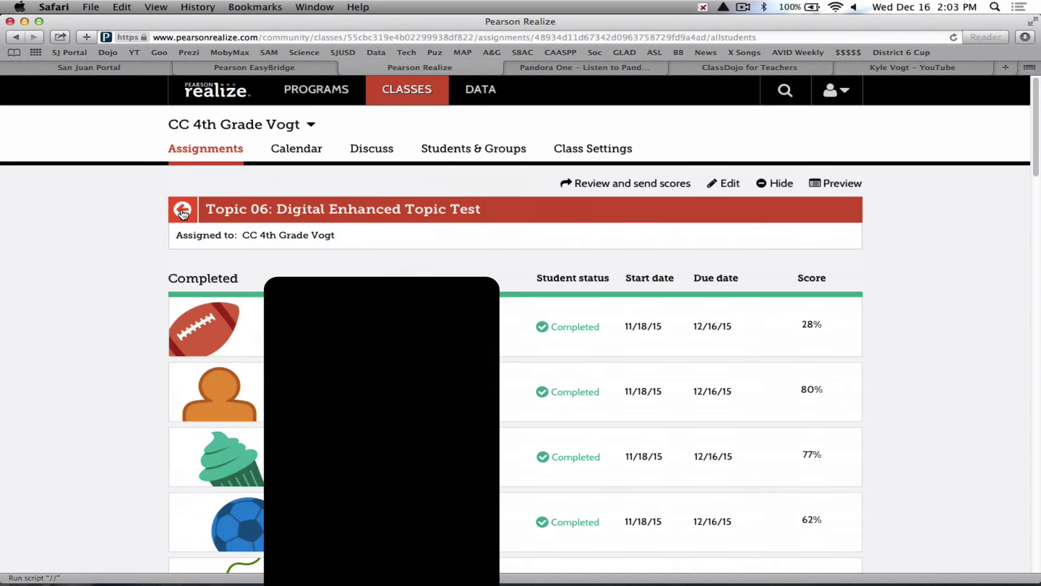
- Switch from Topic 06 to the Topic 07 test and list every student's status
click(183, 211)
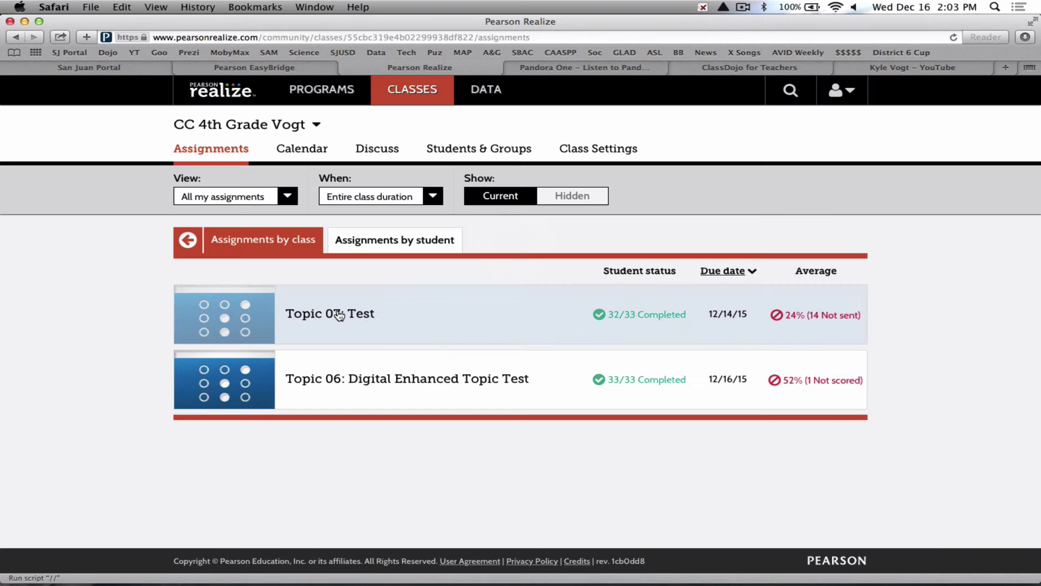
click(262, 311)
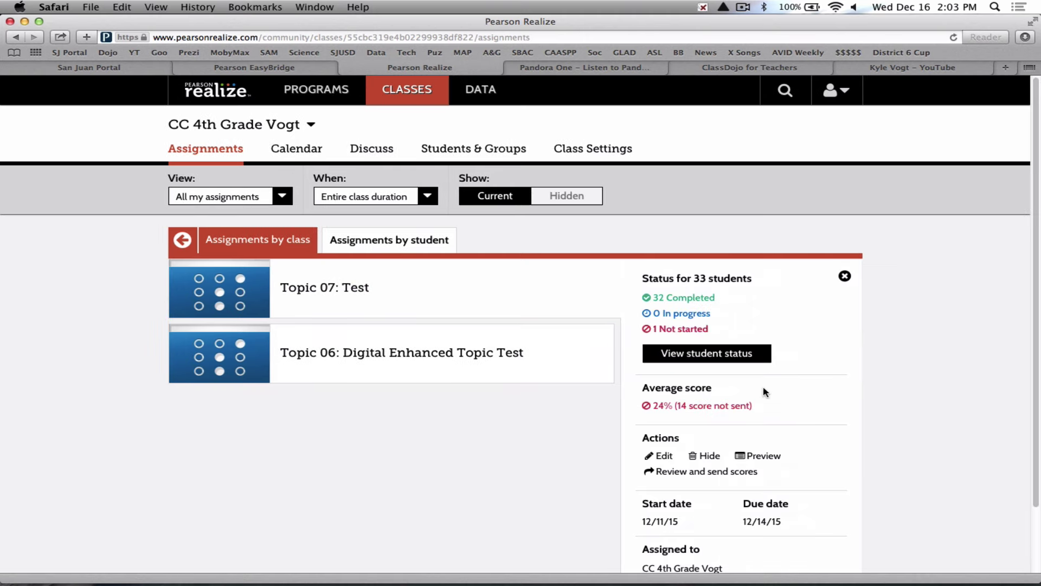
click(702, 356)
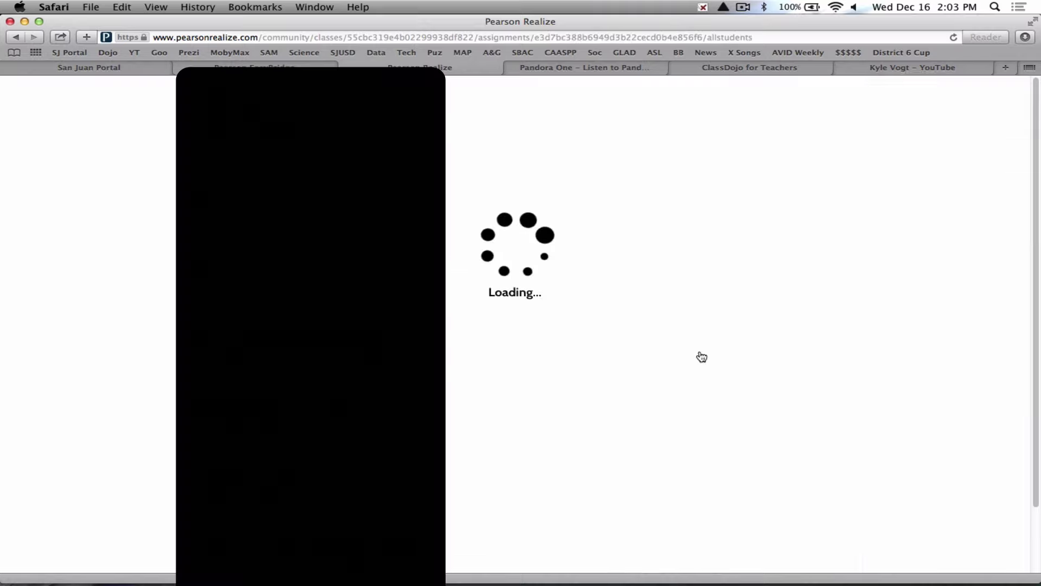
scroll(702, 356, down, 5)
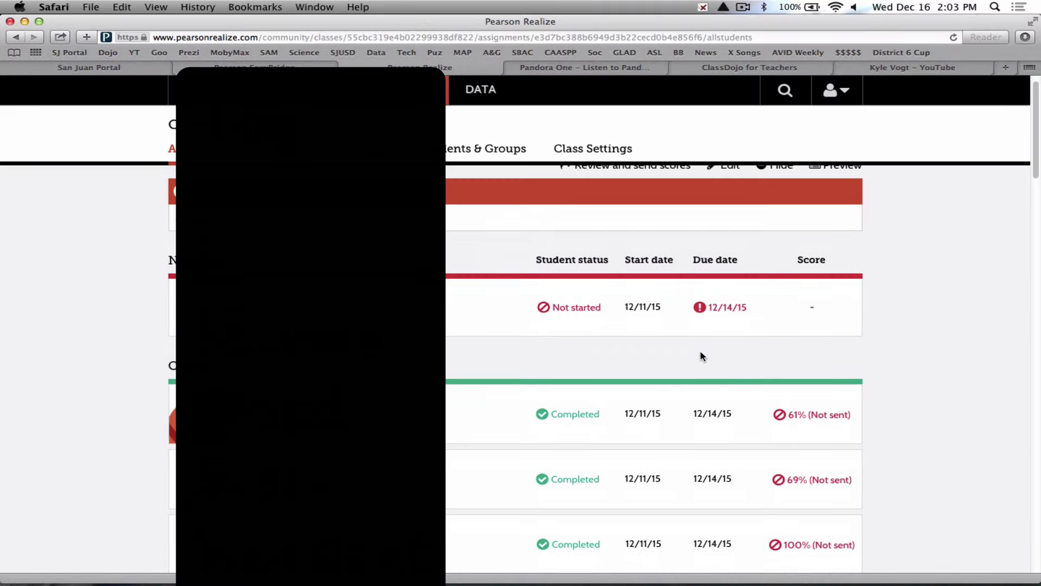
scroll(700, 356, down, 4)
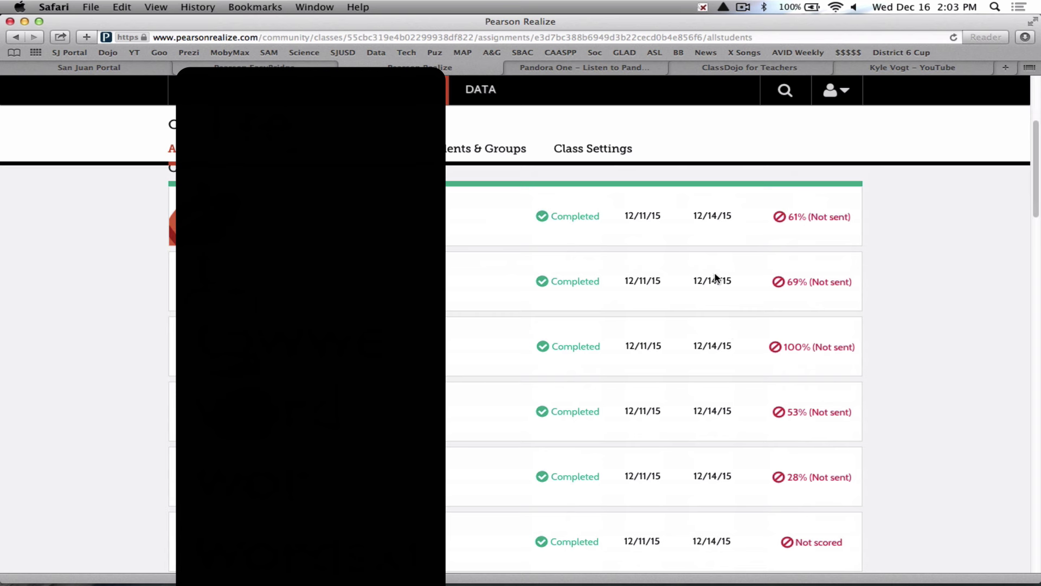
scroll(570, 320, up, 2)
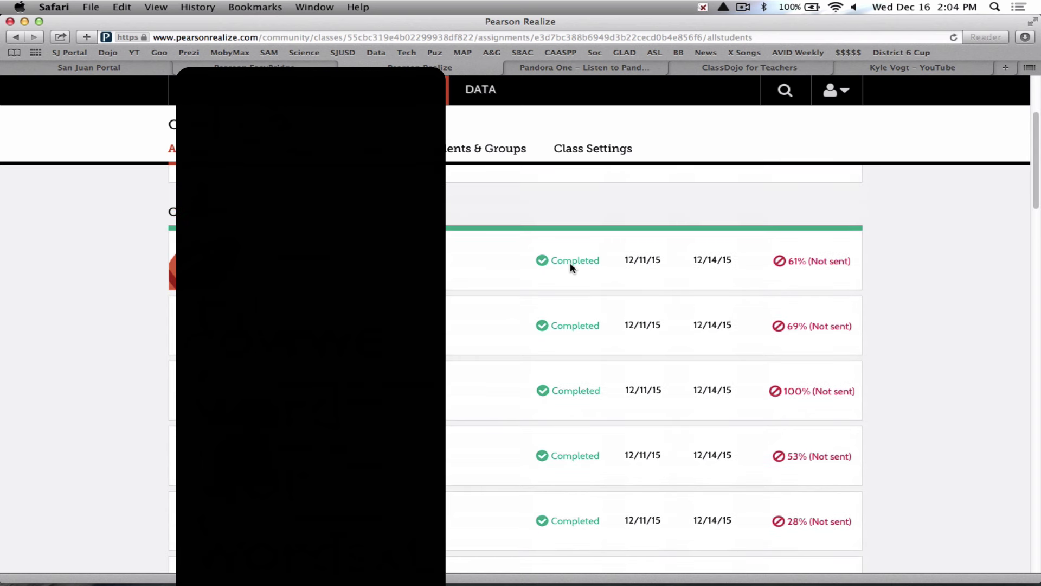
- Start scoring the completed Topic 07 test that shows Not scored
scroll(571, 318, down, 4)
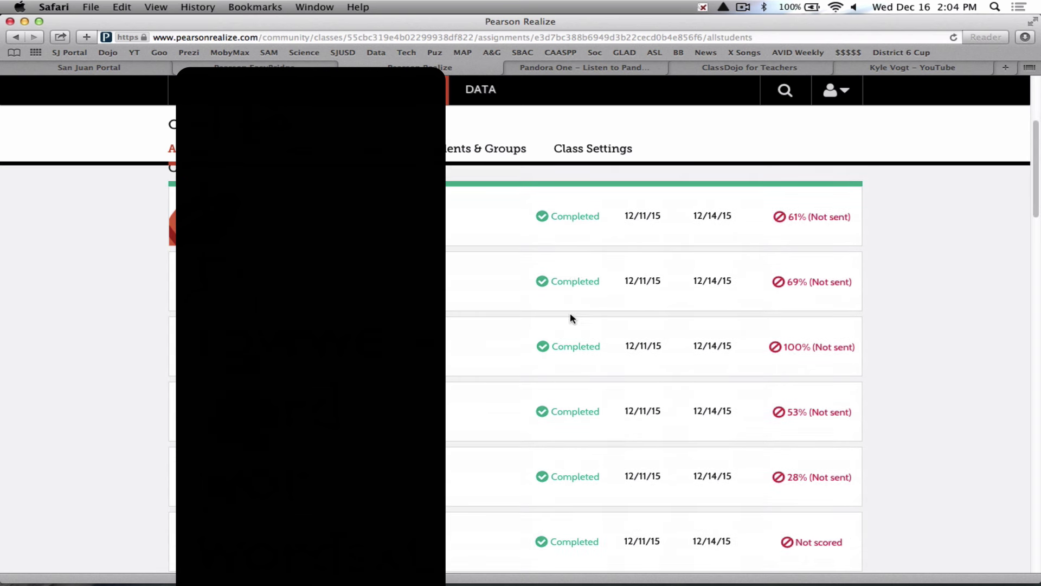
scroll(571, 320, down, 2)
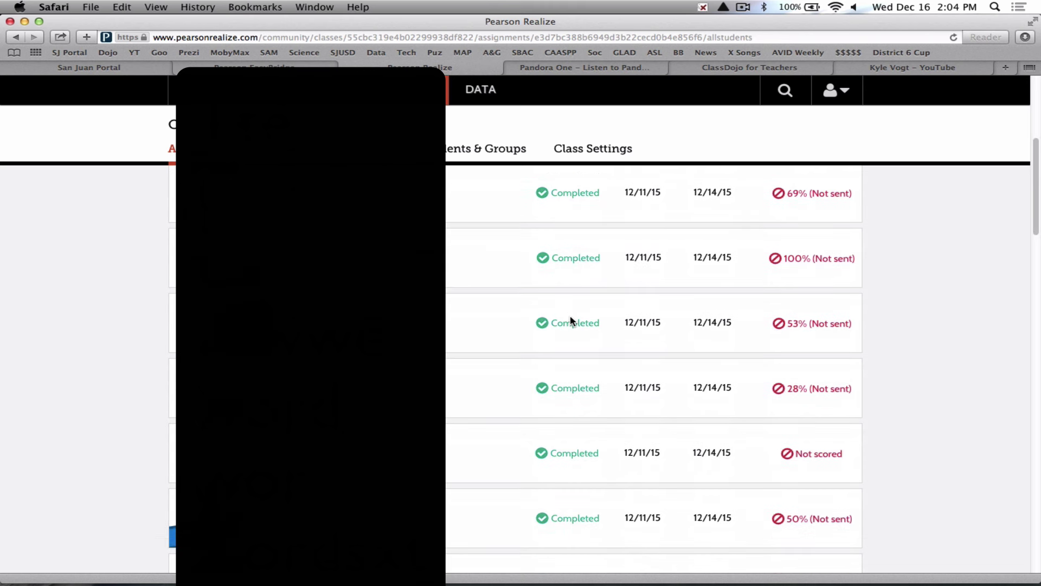
scroll(571, 321, down, 2)
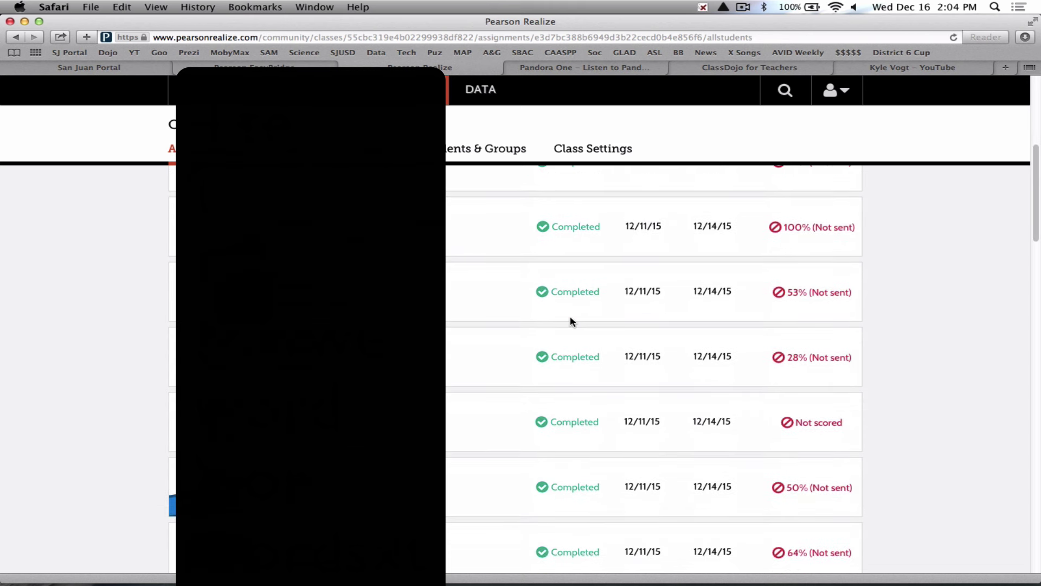
scroll(571, 320, down, 3)
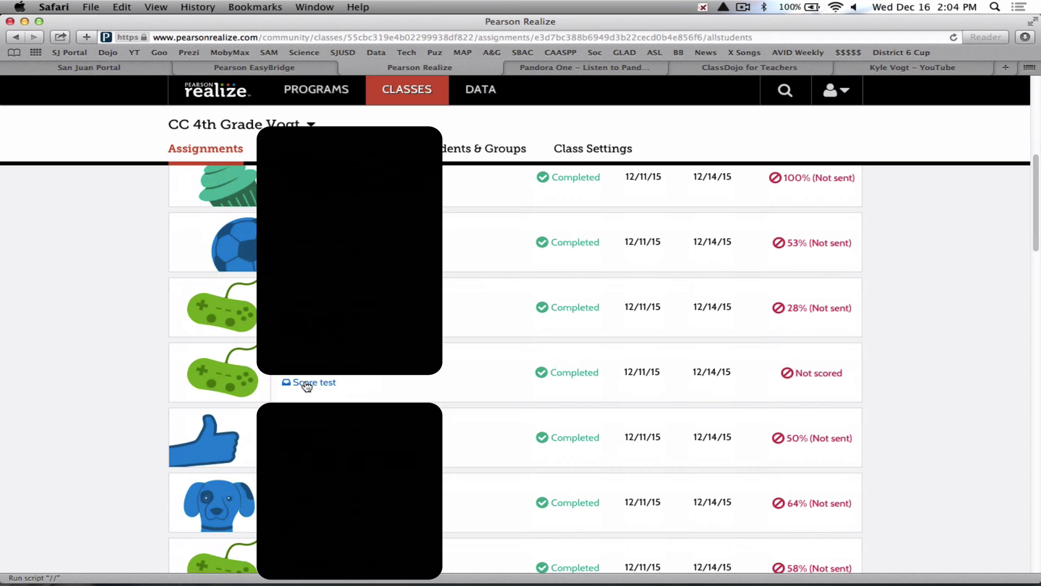
click(307, 383)
mouse_move(308, 320)
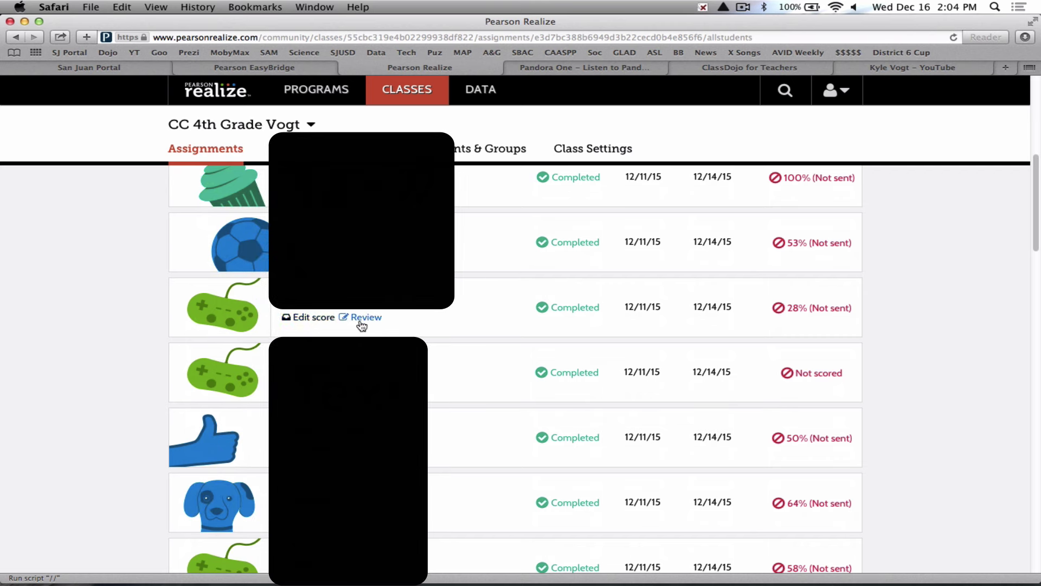
- Open the student's Topic 07 scoring page, check All answers, then filter to the six teacher-scored questions
mouse_move(314, 384)
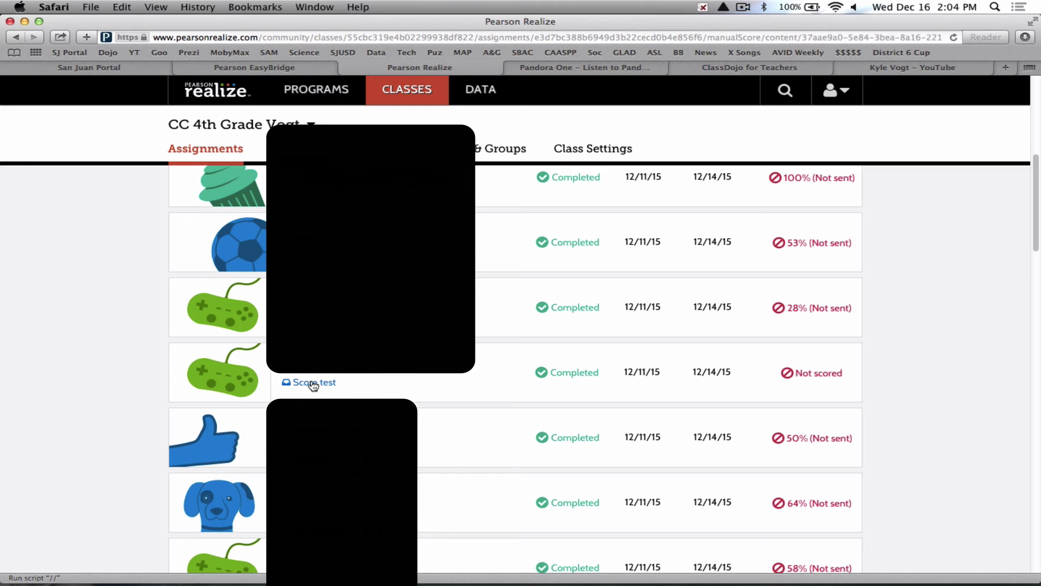
click(314, 382)
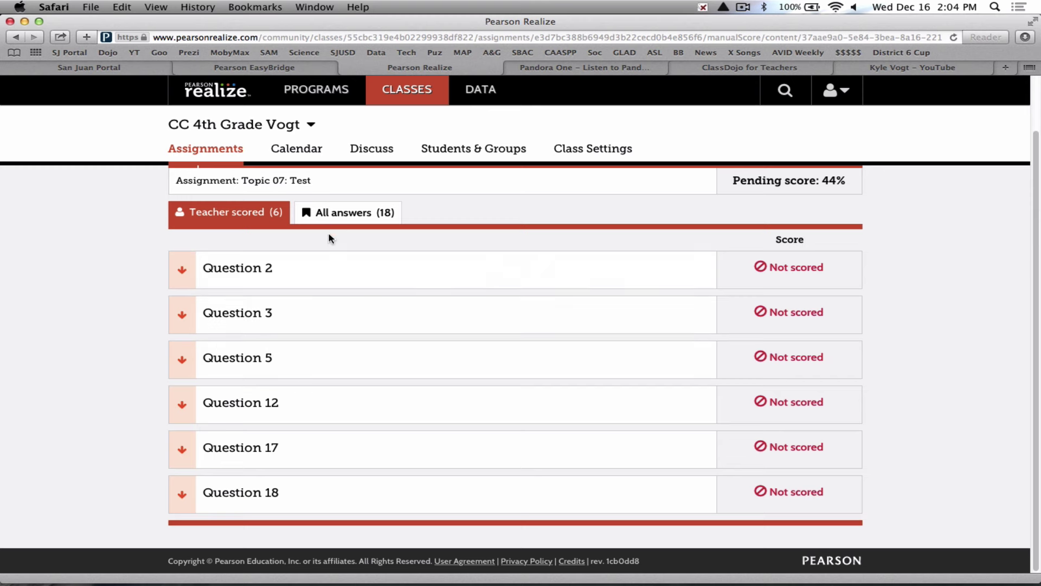
click(340, 216)
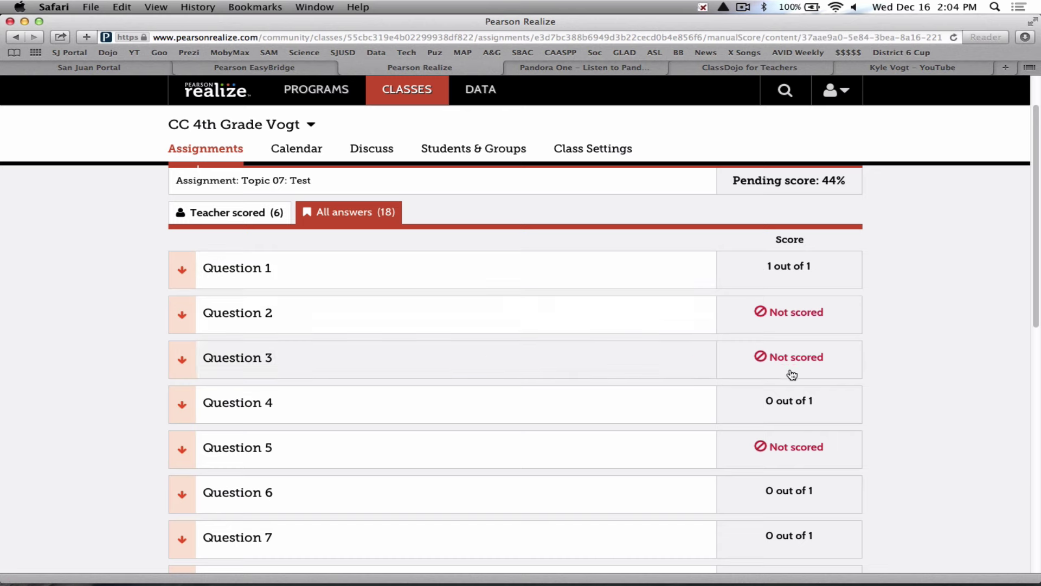
scroll(790, 406, down, 1)
scroll(789, 407, down, 5)
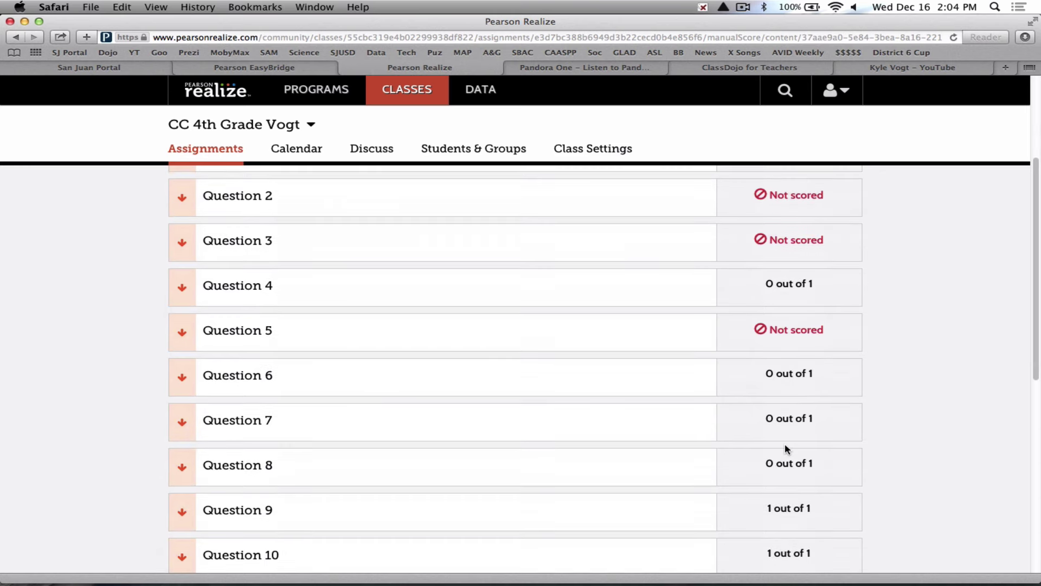
scroll(785, 449, down, 4)
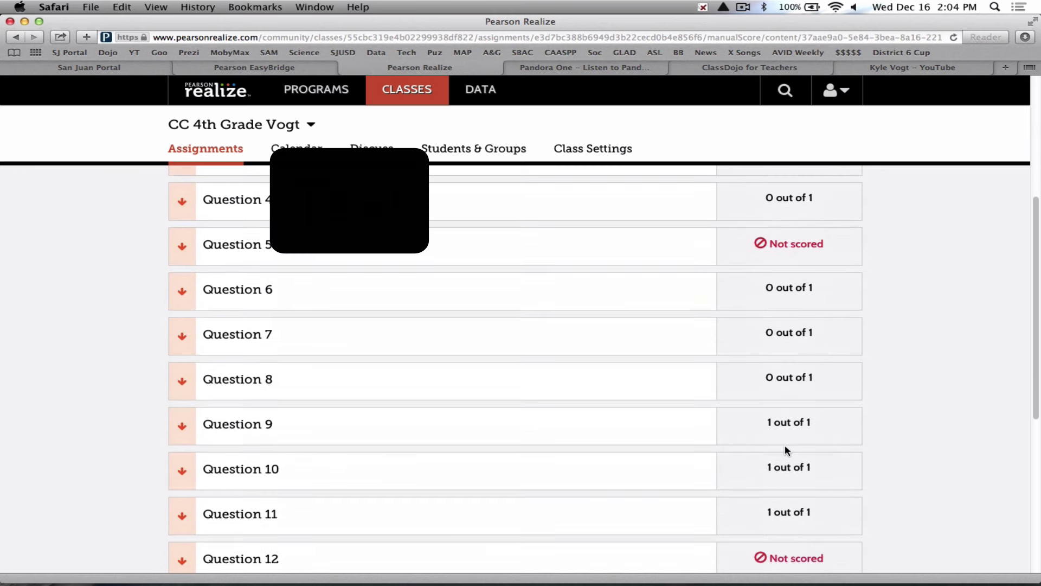
scroll(785, 449, up, 12)
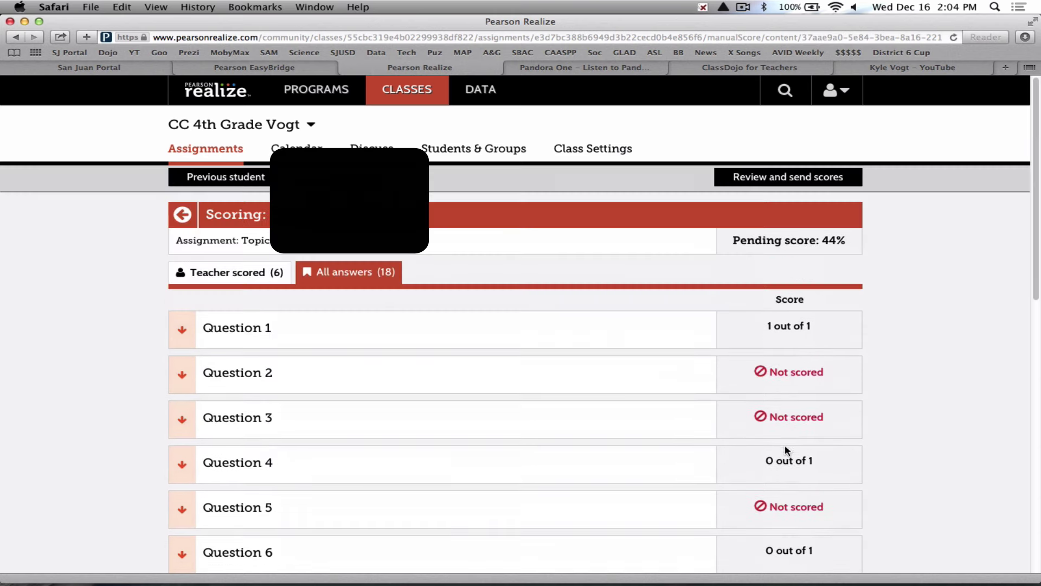
click(241, 278)
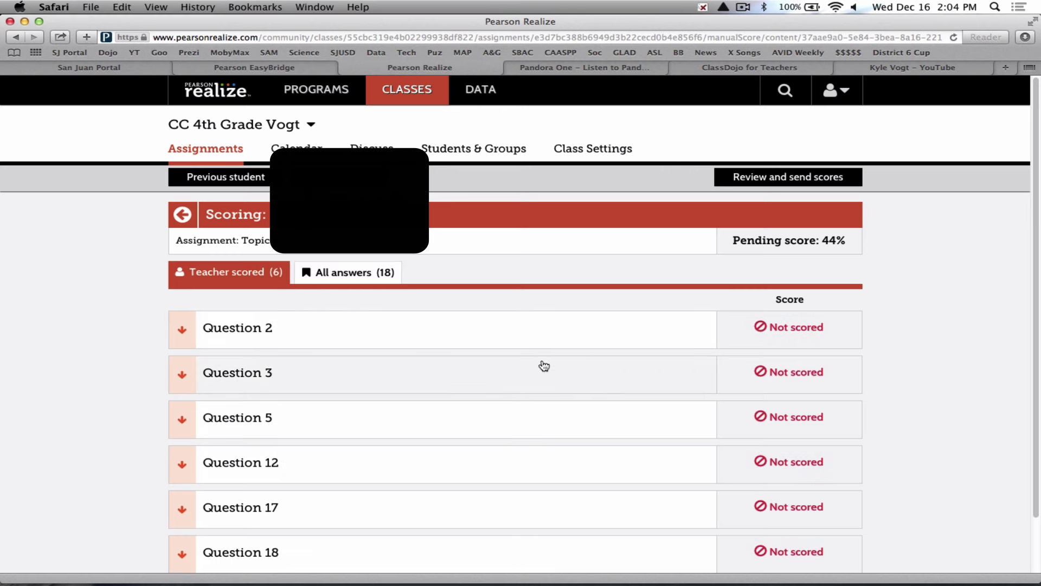
- Score Question 2 at 1 out of 1 and open Question 17's answer about newborn sleep hours
click(777, 338)
key(Return)
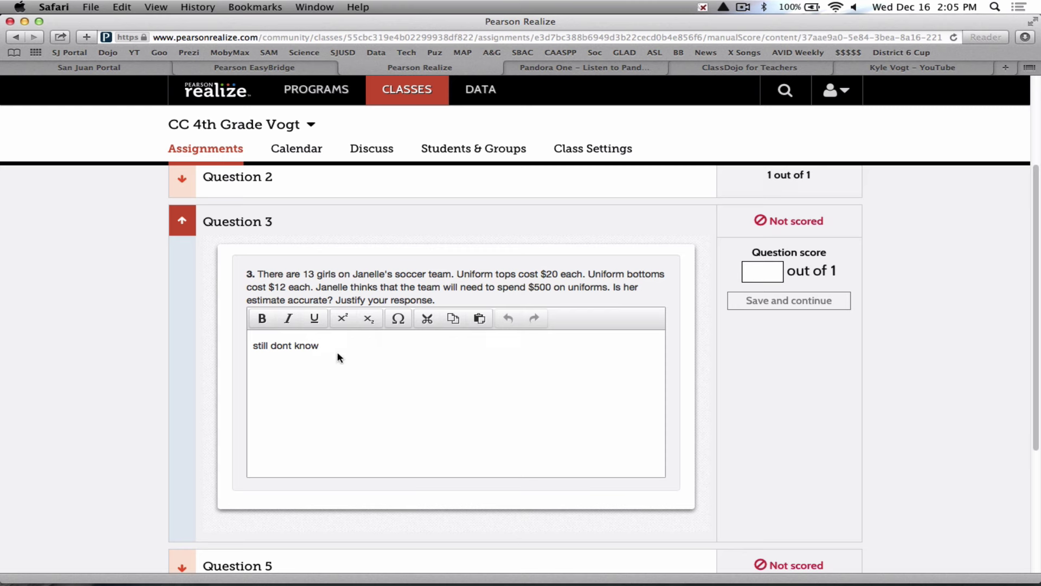
scroll(295, 297, down, 5)
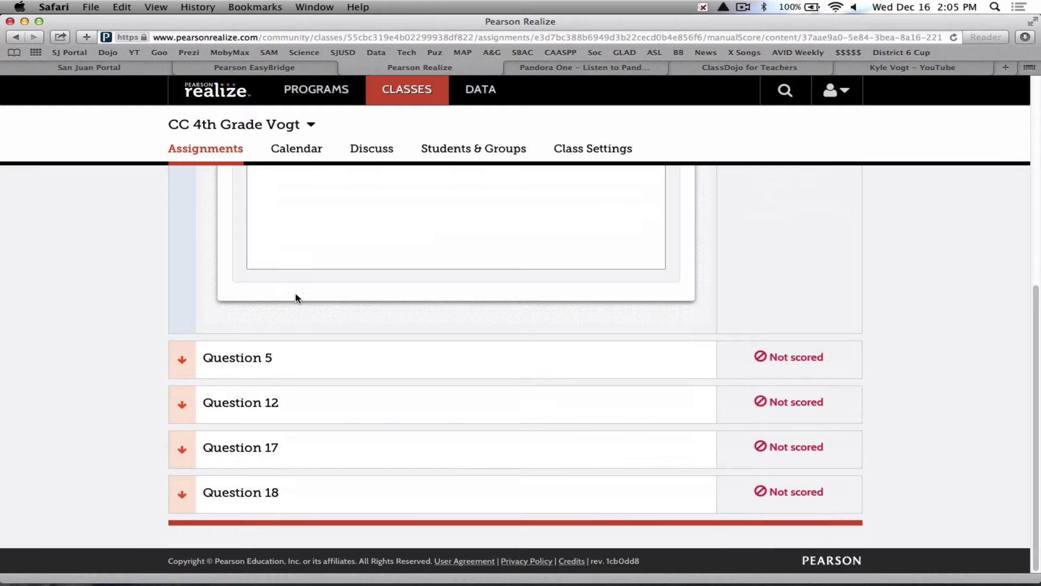
click(245, 452)
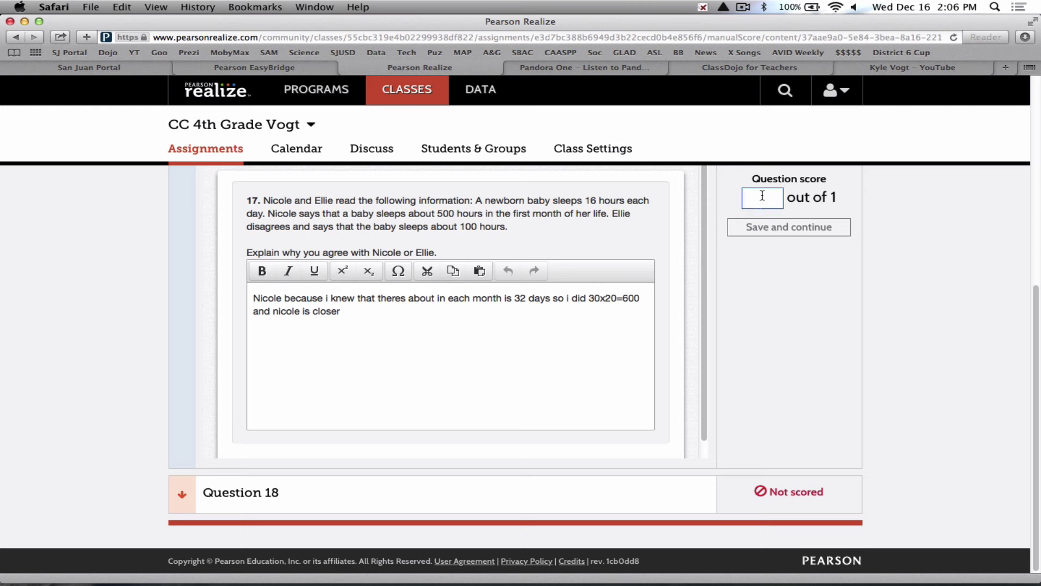
- Save Question 17 at 1 and Question 18 at 1.5, raising the pending score to 64%
text(1)
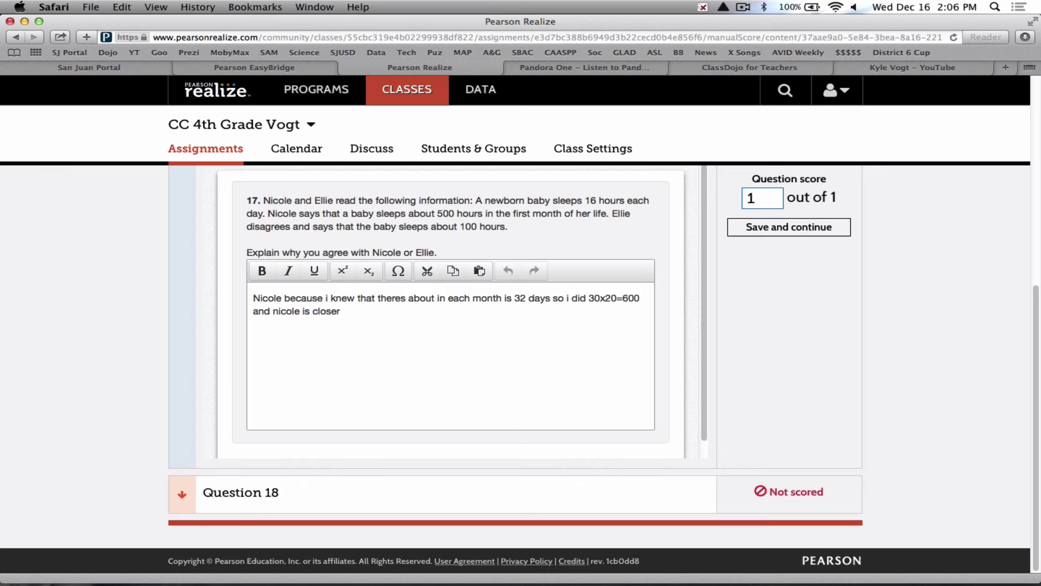
click(792, 227)
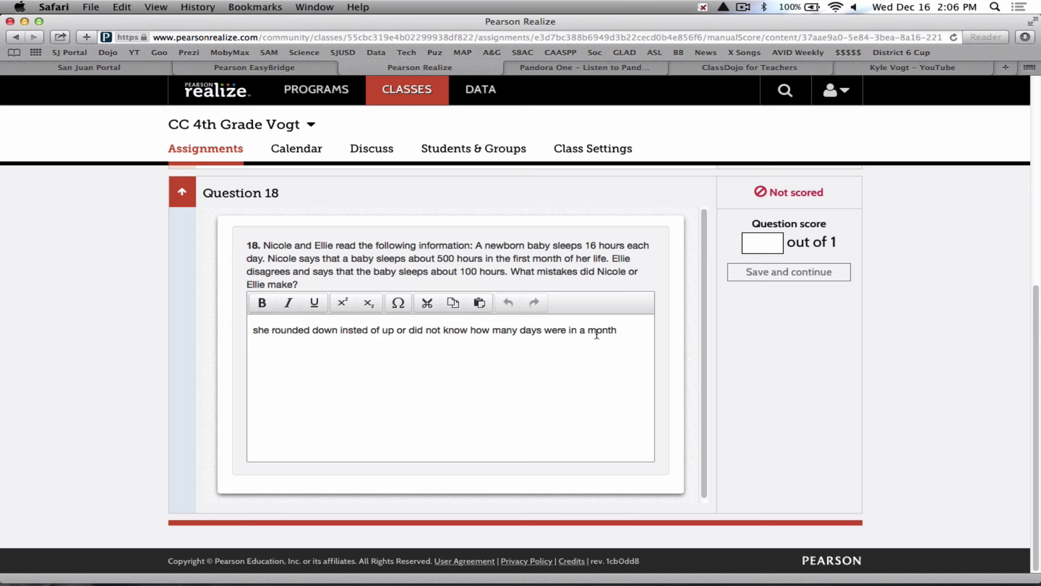
click(751, 244)
text(1.5)
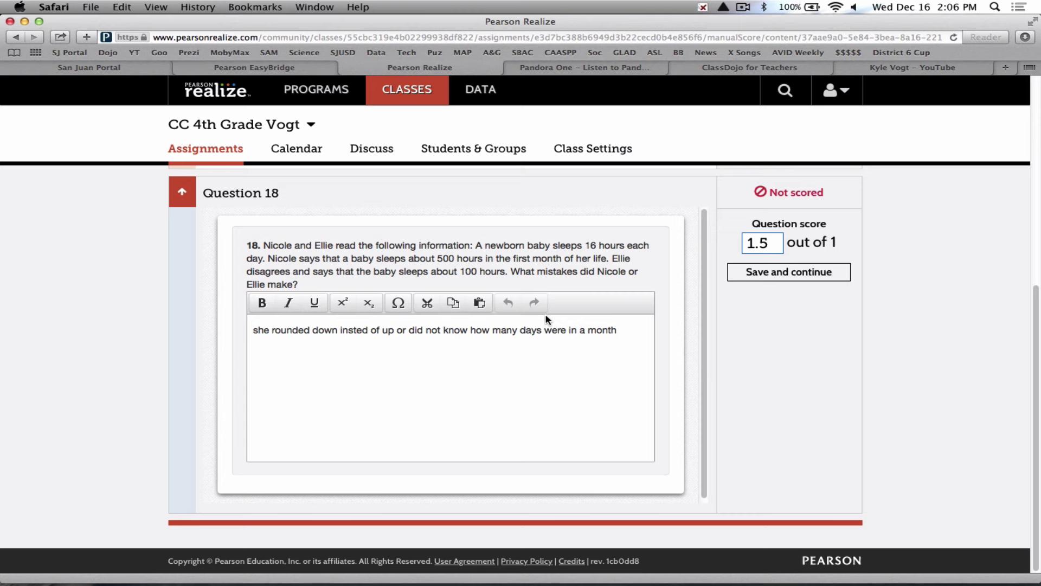
click(779, 279)
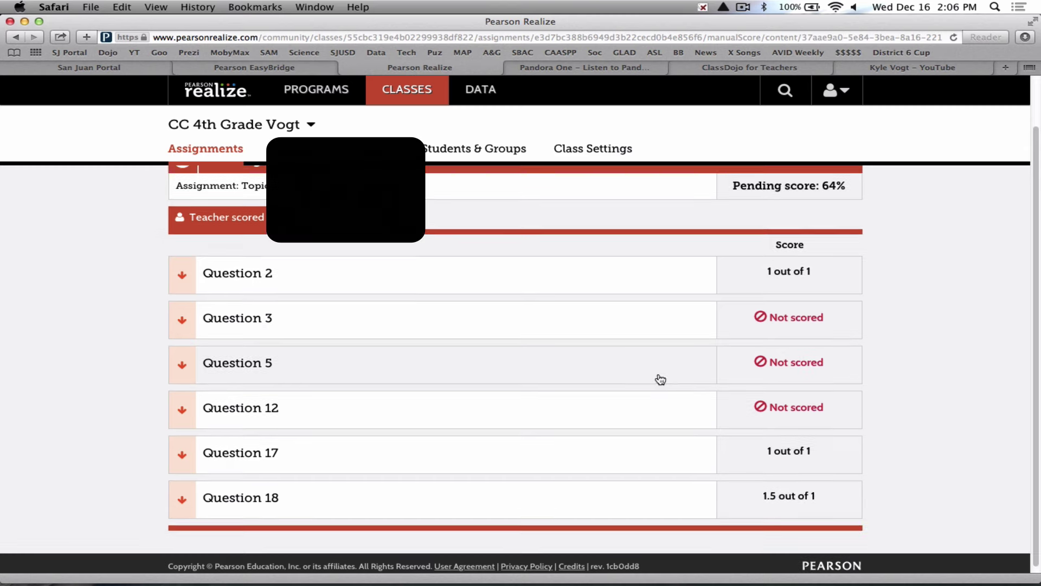
- Review the class's Topic 07 test scores, then reopen the scored student's test
scroll(660, 379, up, 2)
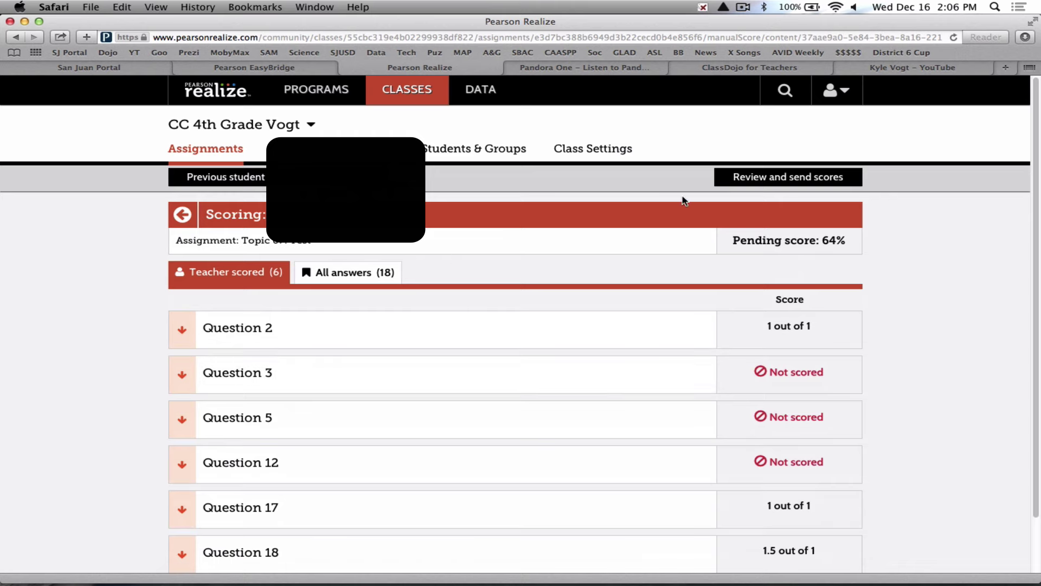
click(781, 177)
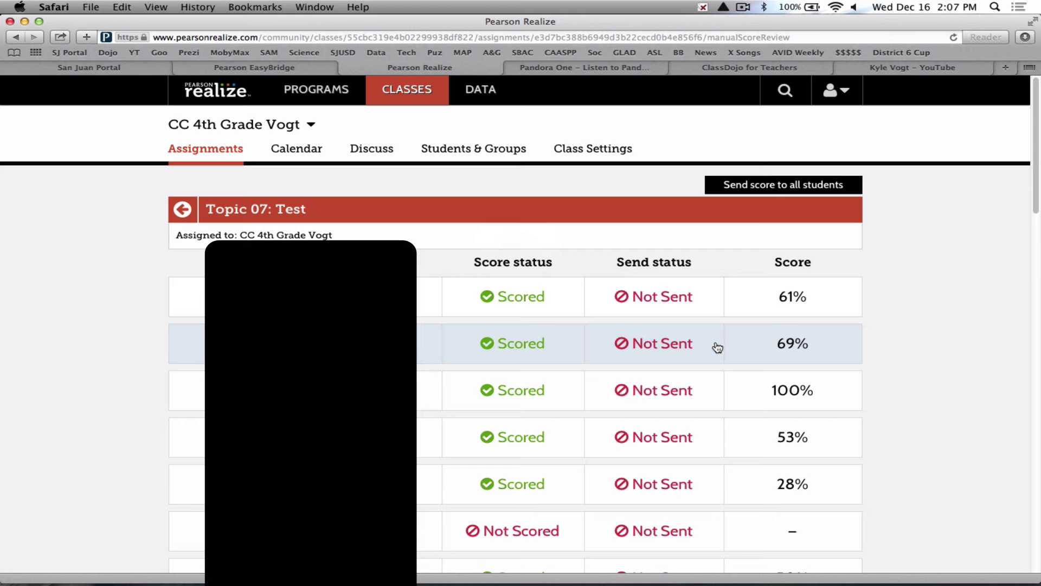
scroll(718, 347, down, 1)
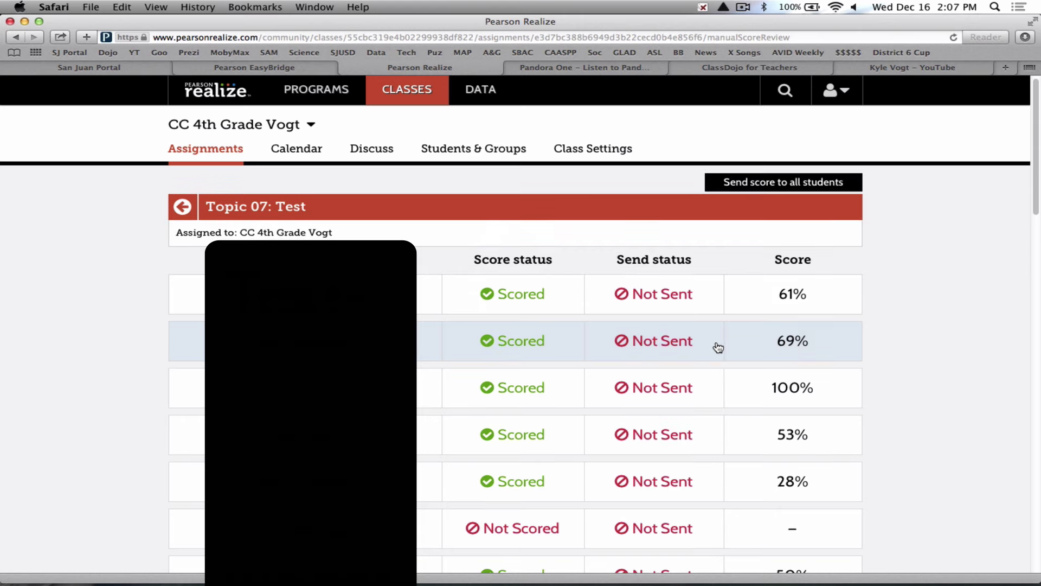
click(718, 348)
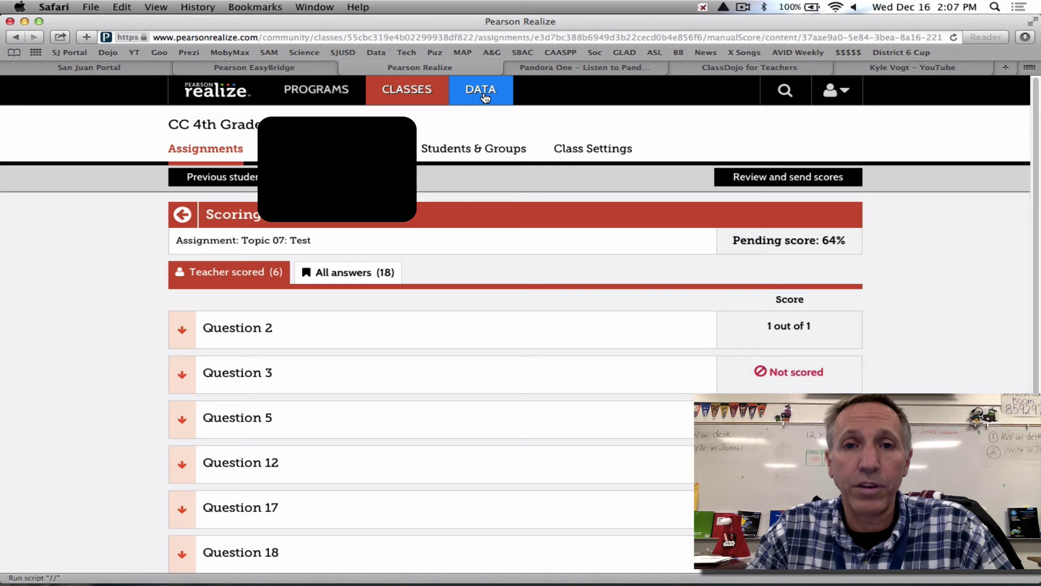
- View the 4th grade class results-by-assignment report: 98% completion, 43 min 6 sec average usage
click(485, 98)
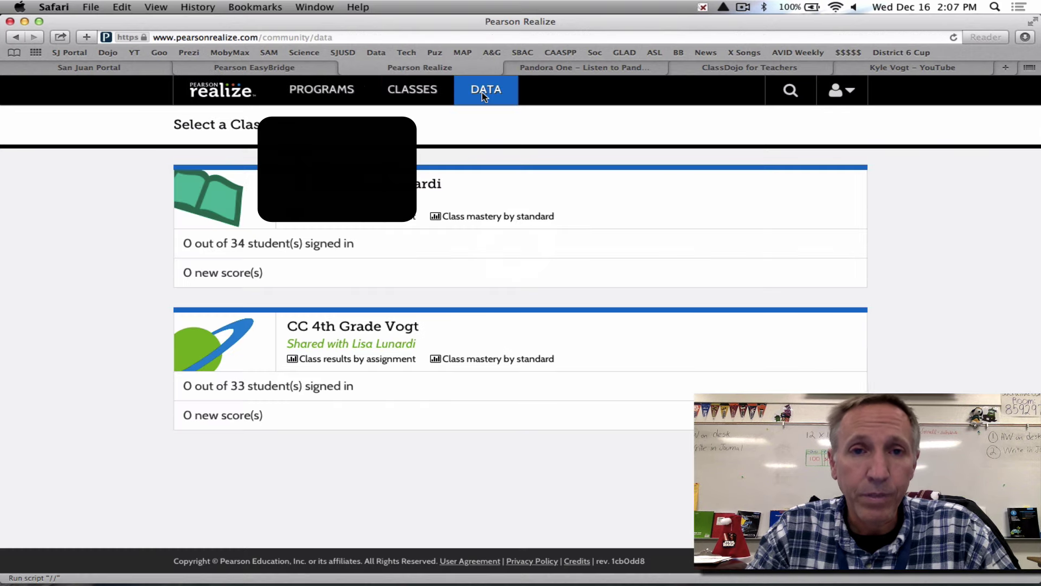
click(262, 95)
click(767, 277)
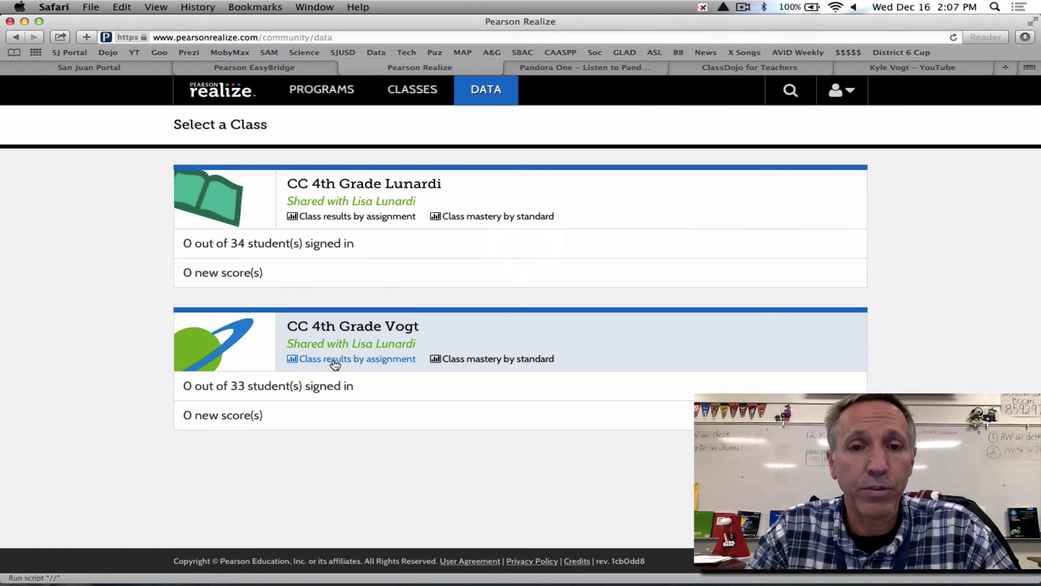
click(334, 361)
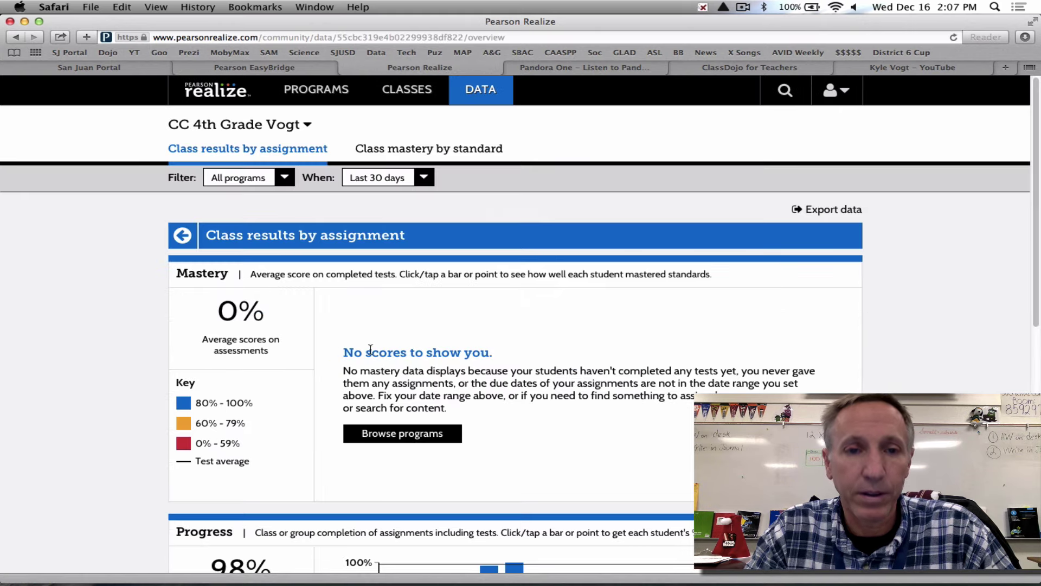
scroll(262, 361, down, 4)
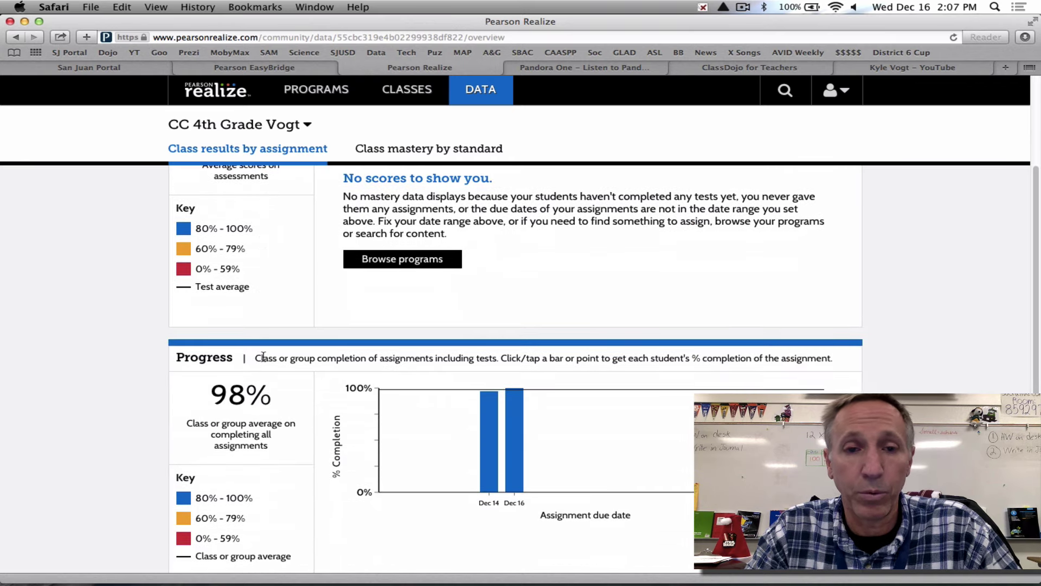
scroll(299, 424, down, 1)
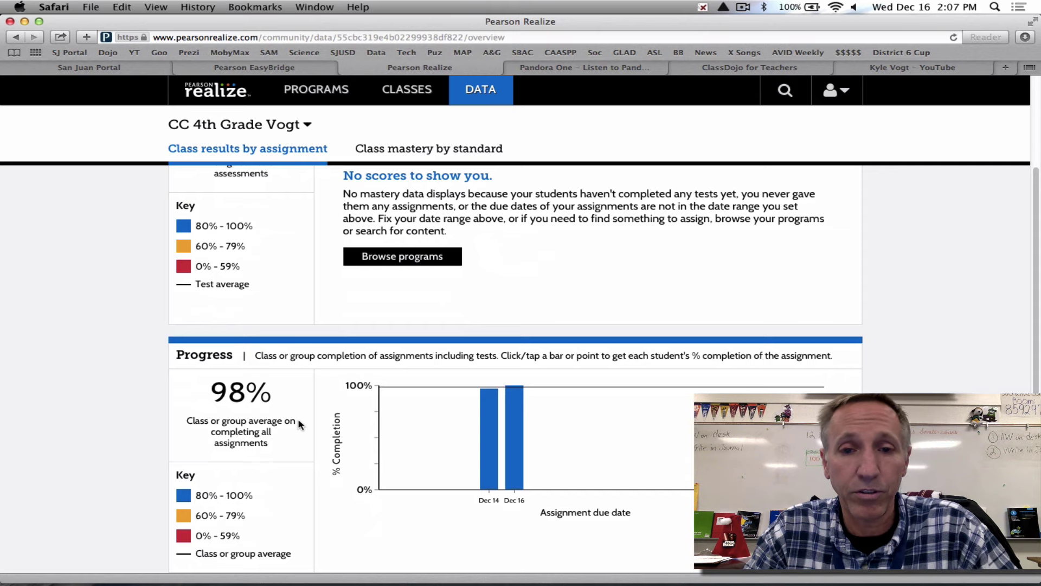
scroll(450, 297, down, 3)
scroll(450, 297, down, 5)
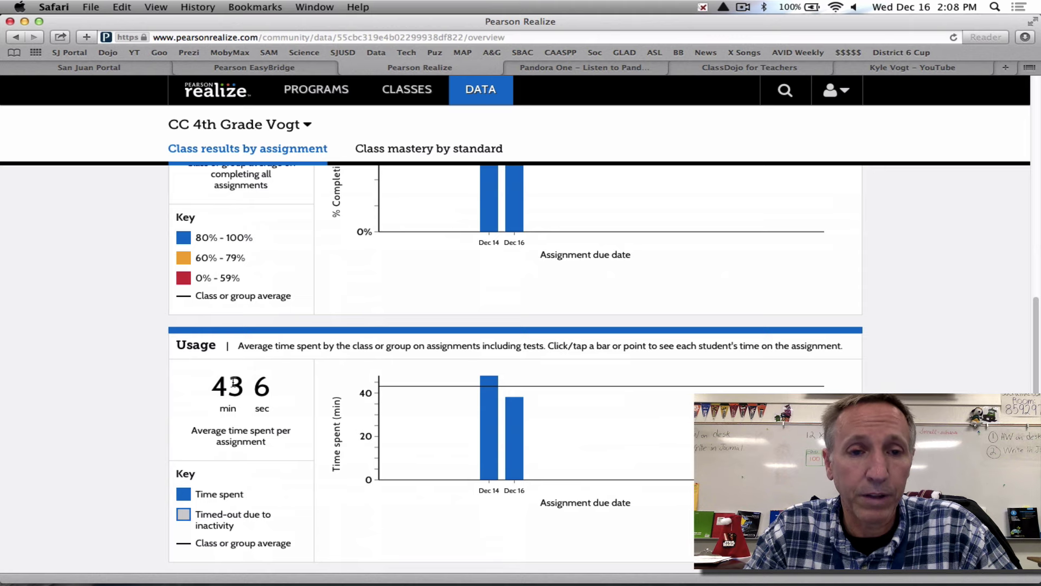
- Check each student's time on the Dec 14 test, then view the Class mastery by standard report
click(488, 432)
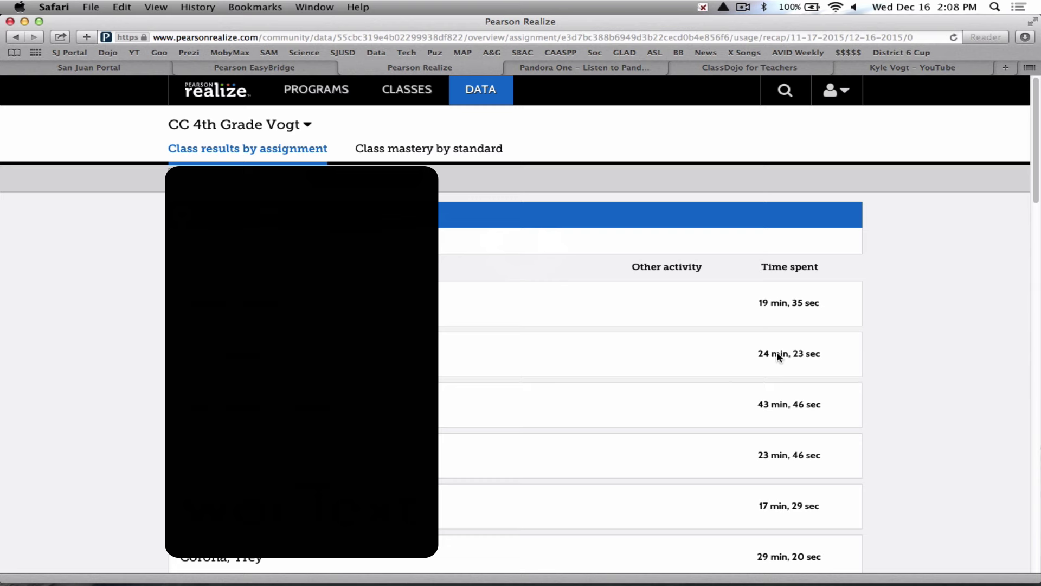
scroll(779, 355, down, 3)
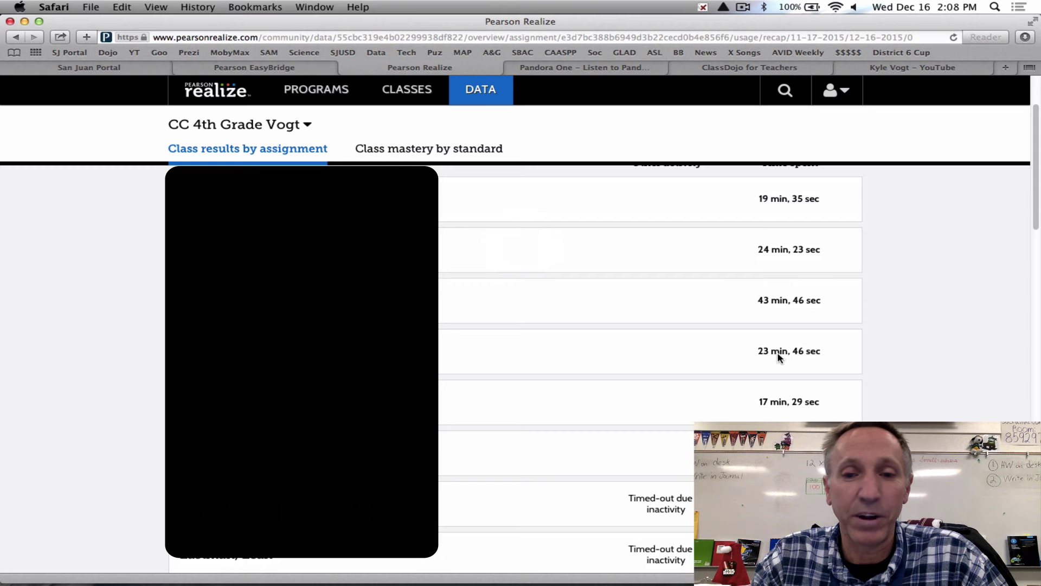
scroll(778, 356, up, 3)
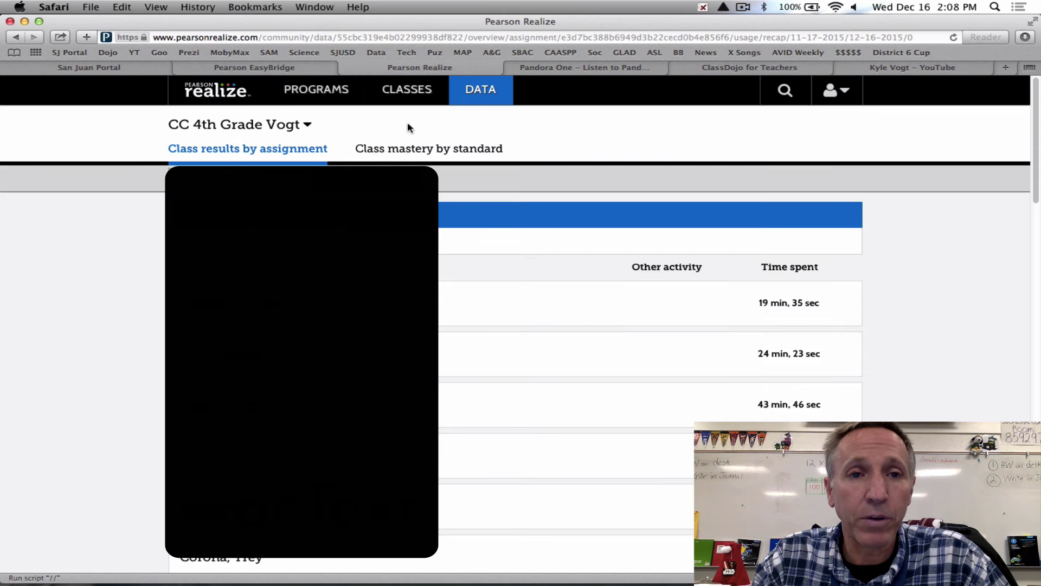
key(super+bracketleft)
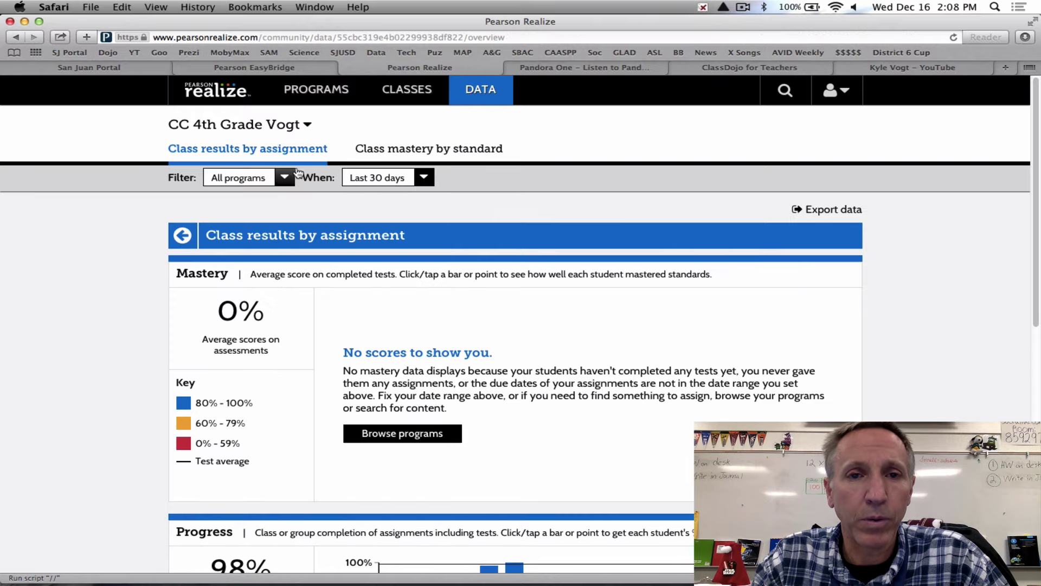
click(383, 154)
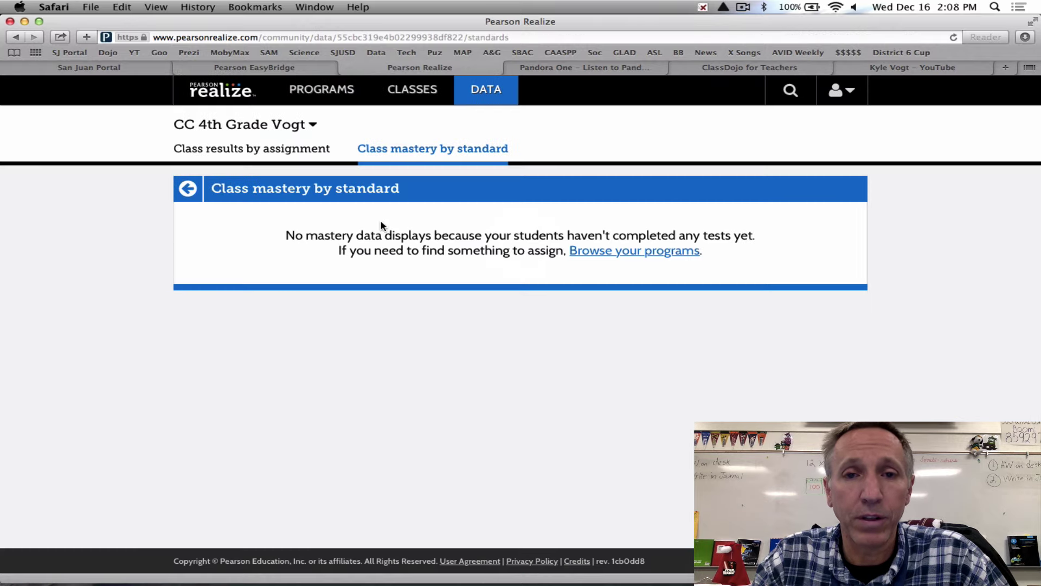